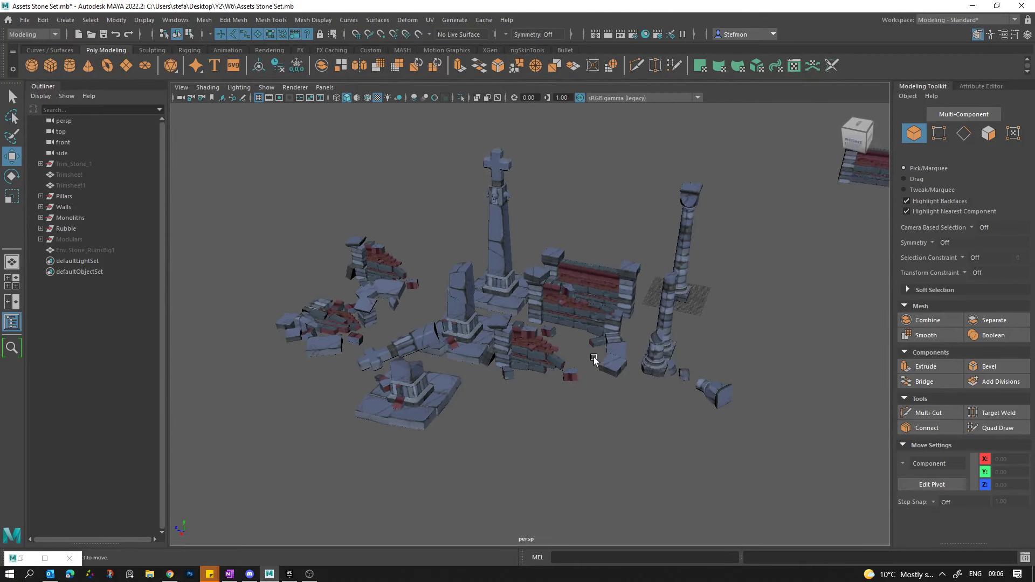
Examine the full set of stone ruin assets, from the monoliths and pillars to the brick walls and rubble.
{"action": "middle_click_drag", "start_coordinate": [643, 320], "coordinate": [901, 294], "text": "alt"}
{"action": "middle_click_drag", "start_coordinate": [663, 282], "coordinate": [681, 259], "text": "alt"}
{"action": "right_click_drag", "start_coordinate": [682, 259], "coordinate": [713, 341], "text": "alt"}
{"action": "left_click_drag", "start_coordinate": [712, 343], "coordinate": [687, 337], "text": "alt"}
{"action": "right_click_drag", "start_coordinate": [687, 337], "coordinate": [535, 293], "text": "alt"}
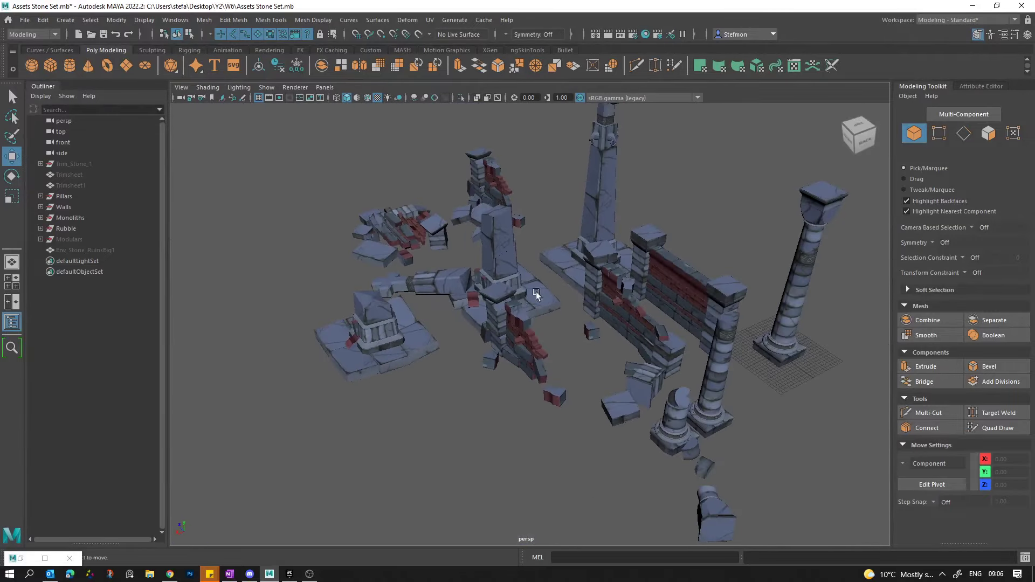
{"action": "left_click_drag", "start_coordinate": [536, 293], "coordinate": [772, 286], "text": "alt"}
{"action": "right_click_drag", "start_coordinate": [772, 286], "coordinate": [413, 349], "text": "alt"}
{"action": "left_click_drag", "start_coordinate": [350, 379], "coordinate": [590, 263]}
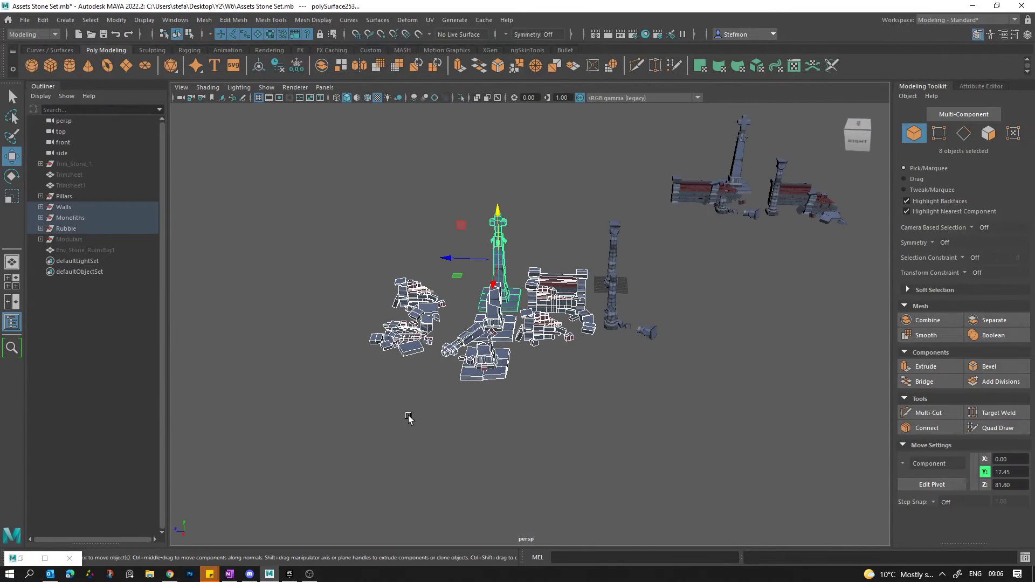
{"action": "left_click", "coordinate": [685, 251]}
{"action": "scroll", "coordinate": [693, 378], "scroll_direction": "up", "scroll_amount": 6}
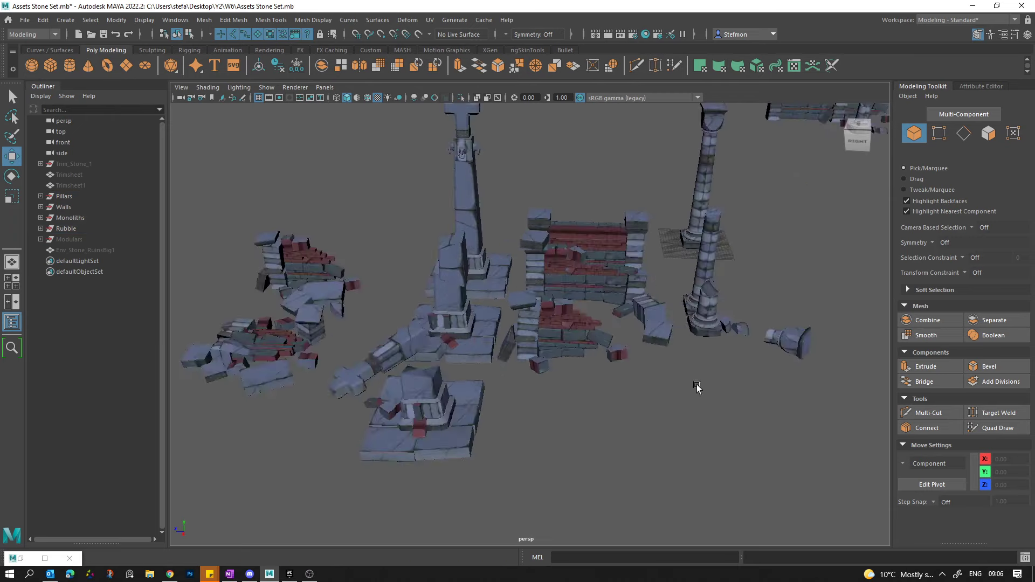
{"action": "left_click_drag", "start_coordinate": [651, 371], "coordinate": [670, 343], "text": "alt"}
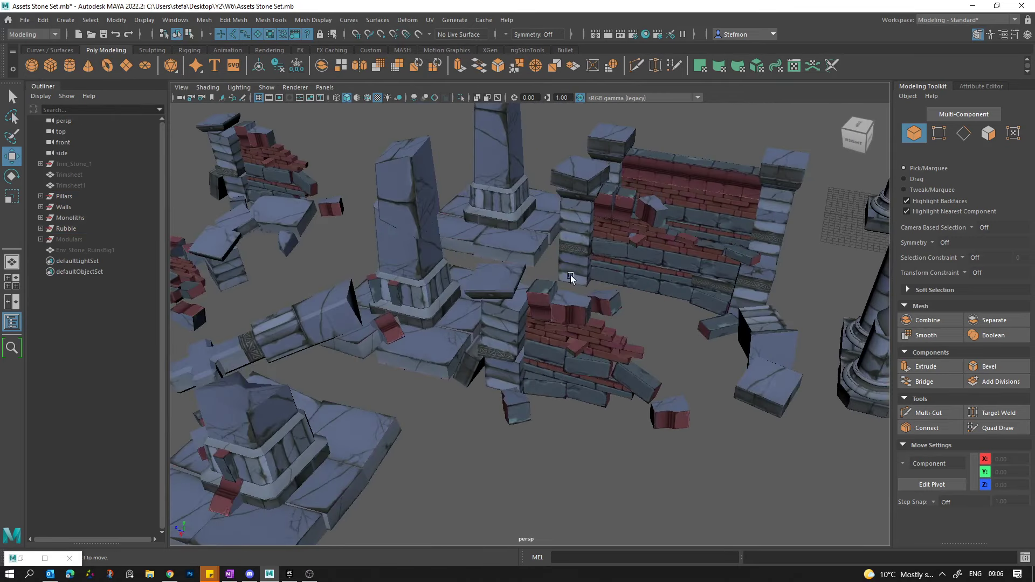
{"action": "right_click_drag", "start_coordinate": [571, 276], "coordinate": [703, 336], "text": "alt"}
{"action": "scroll", "coordinate": [703, 337], "scroll_direction": "down", "scroll_amount": 5}
{"action": "left_click_drag", "start_coordinate": [824, 304], "coordinate": [459, 271], "text": "alt"}
{"action": "scroll", "coordinate": [689, 259], "scroll_direction": "down", "scroll_amount": 6}
{"action": "left_click_drag", "start_coordinate": [654, 294], "coordinate": [434, 261], "text": "alt"}
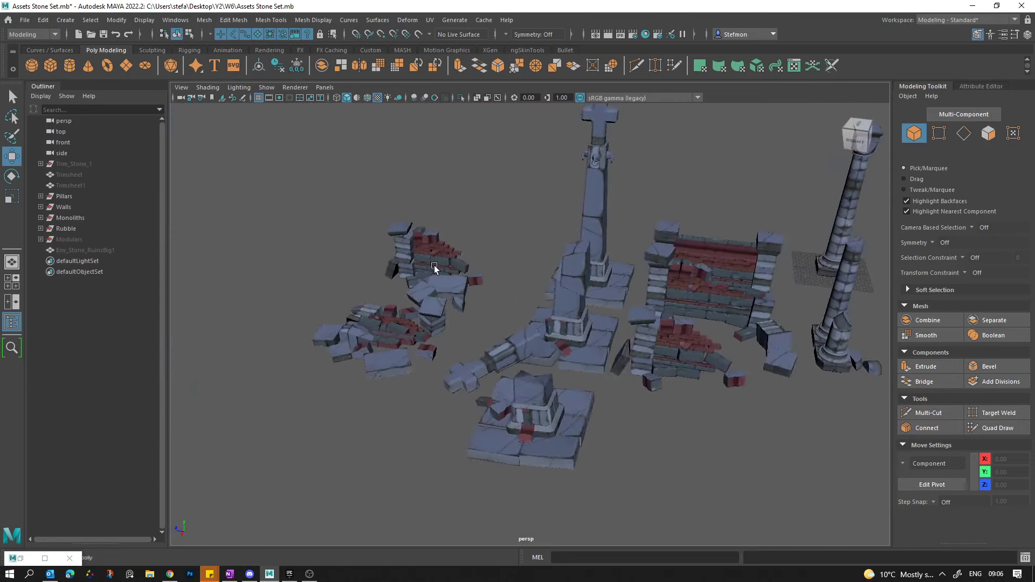
Examine the modular walls, pillars and the assembled ruin arrangement with the tall cross monument.
{"action": "scroll", "coordinate": [453, 316], "scroll_direction": "up", "scroll_amount": 6}
{"action": "middle_click_drag", "start_coordinate": [453, 316], "coordinate": [604, 326], "text": "alt"}
{"action": "middle_click_drag", "start_coordinate": [798, 310], "coordinate": [302, 421], "text": "alt"}
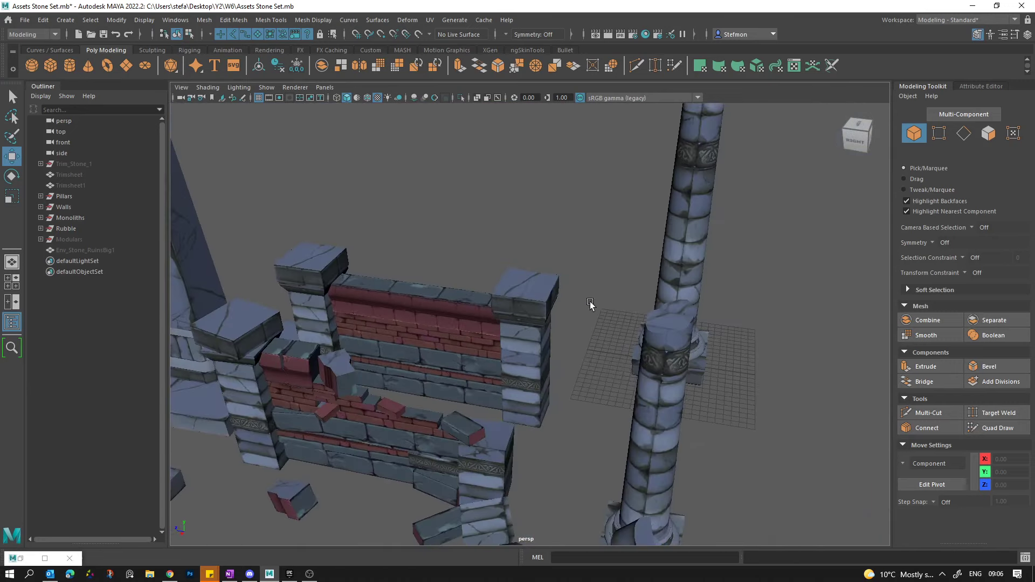
{"action": "middle_click_drag", "start_coordinate": [591, 303], "coordinate": [388, 366], "text": "alt"}
{"action": "scroll", "coordinate": [630, 287], "scroll_direction": "down", "scroll_amount": 6}
{"action": "middle_click_drag", "start_coordinate": [764, 212], "coordinate": [345, 280], "text": "alt"}
{"action": "middle_click_drag", "start_coordinate": [710, 187], "coordinate": [293, 358], "text": "alt"}
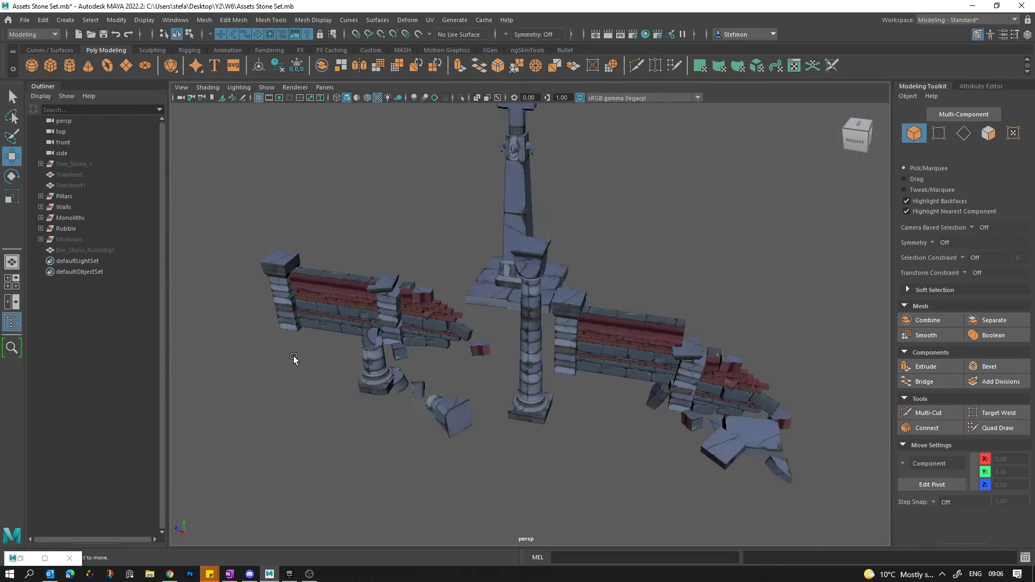
{"action": "scroll", "coordinate": [867, 379], "scroll_direction": "up", "scroll_amount": 4}
{"action": "left_click_drag", "start_coordinate": [865, 376], "coordinate": [668, 358], "text": "alt"}
{"action": "scroll", "coordinate": [422, 253], "scroll_direction": "down", "scroll_amount": 5}
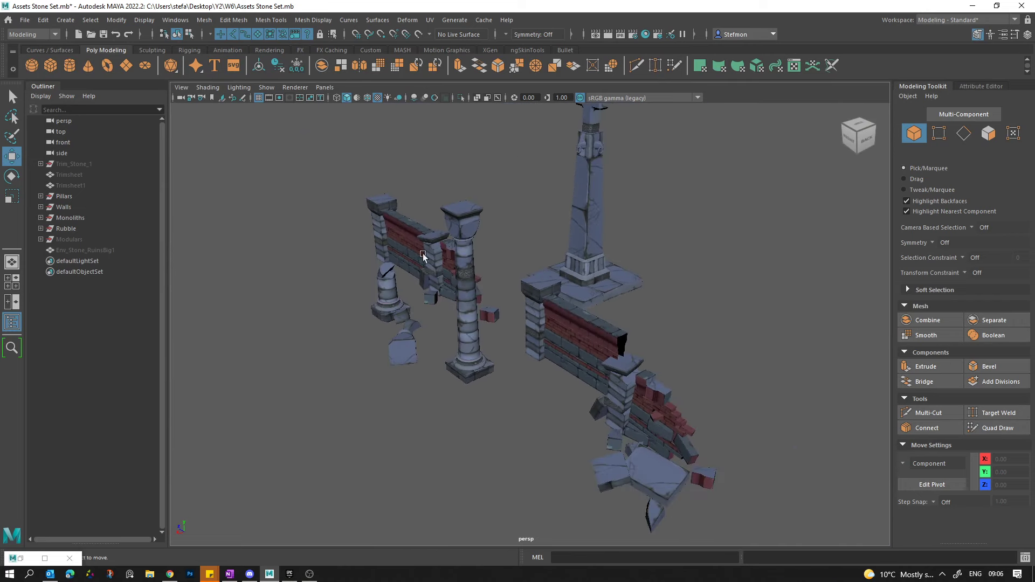
{"action": "left_click_drag", "start_coordinate": [417, 246], "coordinate": [533, 291], "text": "alt"}
Unhide the Trimsheet and Trimsheet1 planes and frame Trimsheet1 in the view.
{"action": "left_click", "coordinate": [69, 174]}
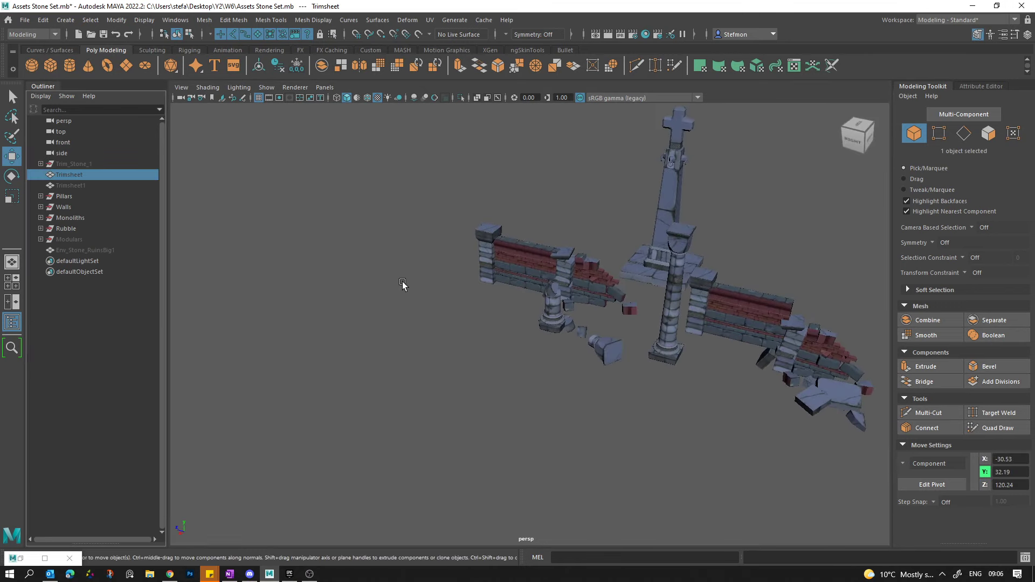
{"action": "left_click_drag", "start_coordinate": [399, 222], "coordinate": [418, 267], "text": "alt"}
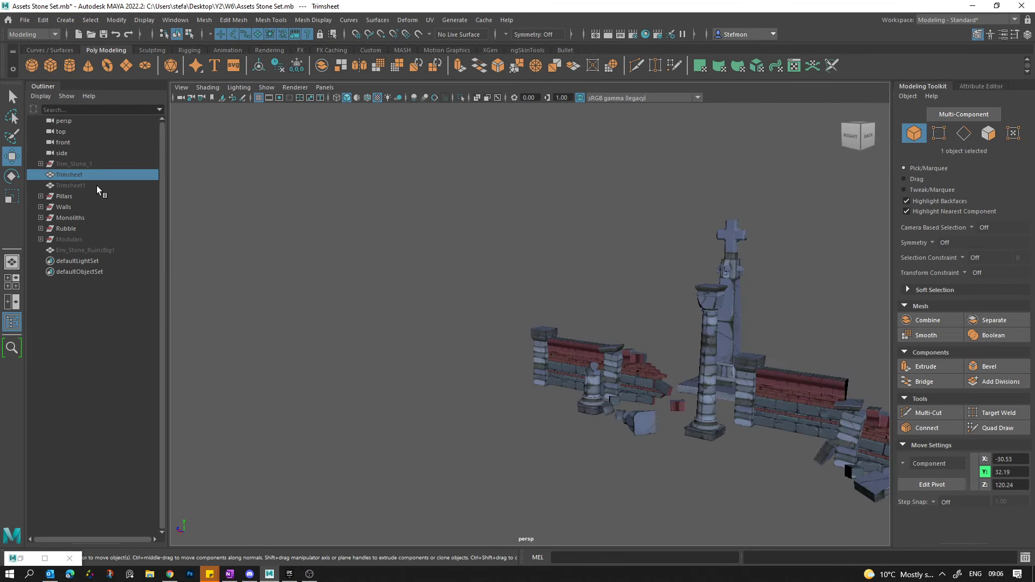
{"action": "key", "text": "h"}
{"action": "middle_click_drag", "start_coordinate": [437, 275], "coordinate": [663, 230], "text": "alt"}
{"action": "scroll", "coordinate": [663, 231], "scroll_direction": "down", "scroll_amount": 5}
{"action": "key", "text": "f"}
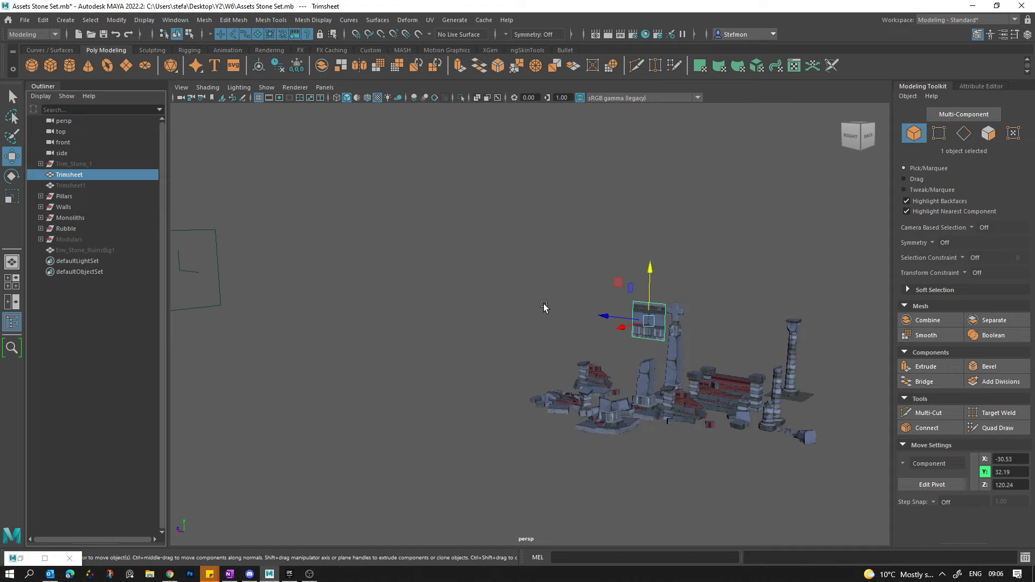
{"action": "left_click", "coordinate": [61, 186]}
{"action": "key", "text": "h"}
{"action": "key", "text": "a"}
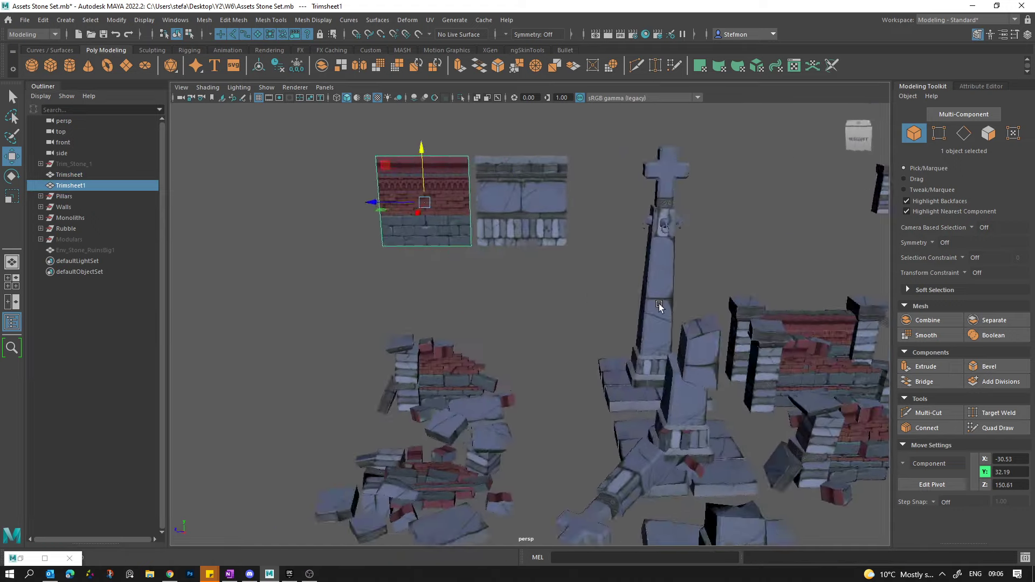
{"action": "key", "text": "f"}
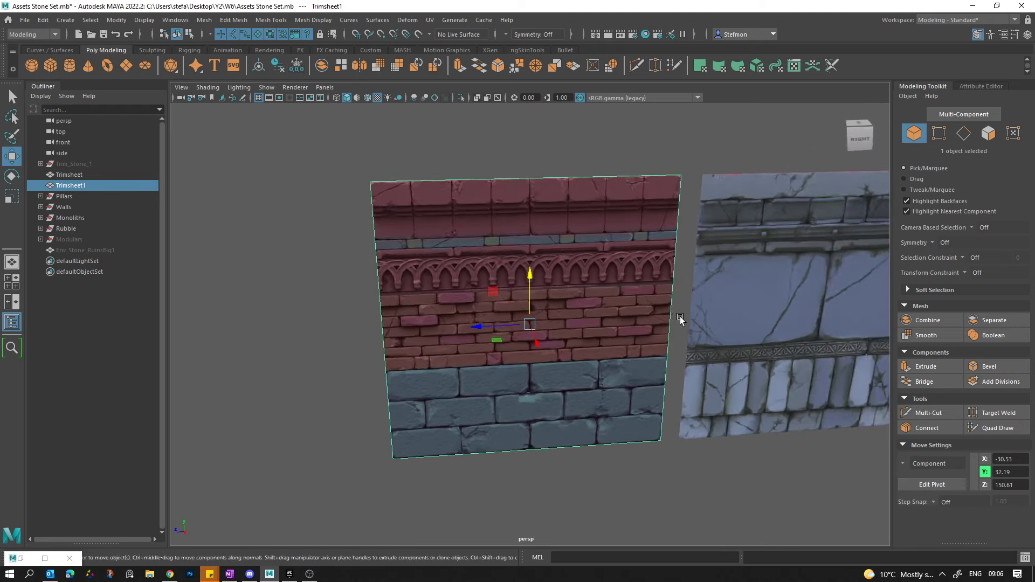
Examine the brick and stone textures on the two trim sheet planes from the front and at an angle.
{"action": "left_click_drag", "start_coordinate": [681, 315], "coordinate": [690, 229], "text": "alt"}
{"action": "left_click", "coordinate": [688, 228]}
{"action": "middle_click_drag", "start_coordinate": [695, 220], "coordinate": [497, 195], "text": "alt"}
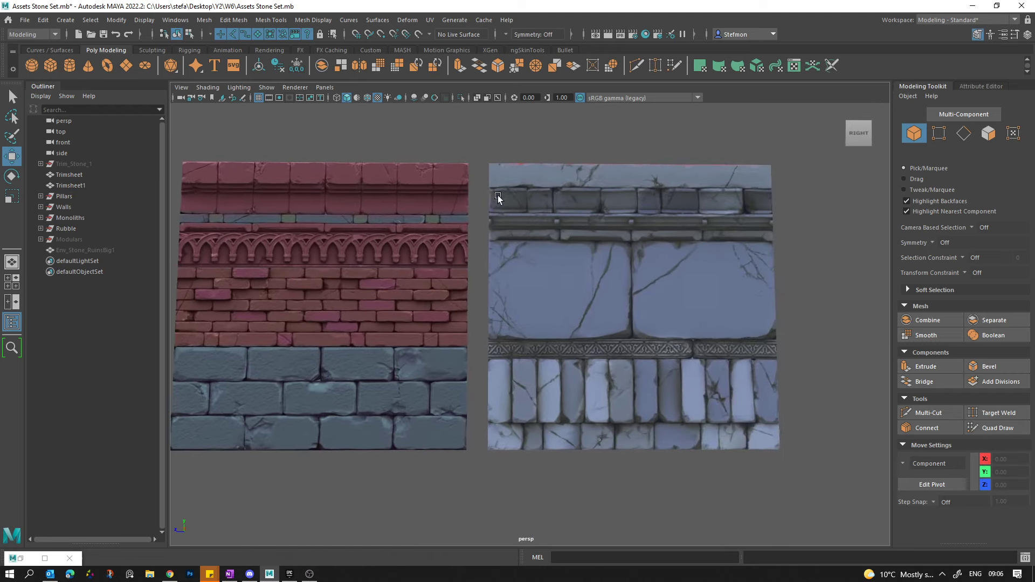
{"action": "scroll", "coordinate": [561, 249], "scroll_direction": "up", "scroll_amount": 5}
{"action": "scroll", "coordinate": [625, 246], "scroll_direction": "down", "scroll_amount": 4}
{"action": "middle_click_drag", "start_coordinate": [651, 245], "coordinate": [665, 215], "text": "alt"}
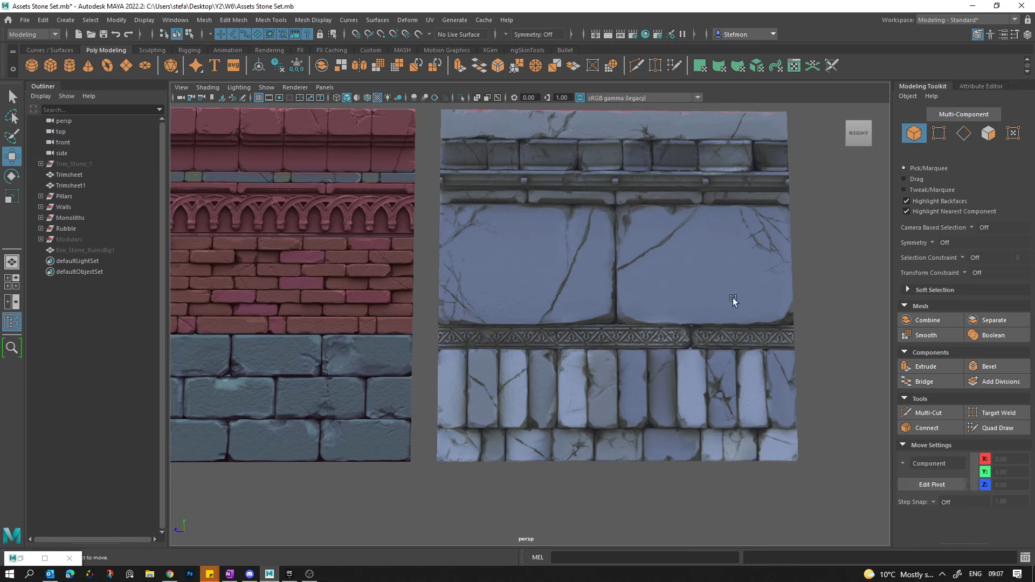
{"action": "middle_click_drag", "start_coordinate": [457, 235], "coordinate": [728, 248], "text": "alt"}
{"action": "left_click_drag", "start_coordinate": [459, 209], "coordinate": [496, 222], "text": "alt"}
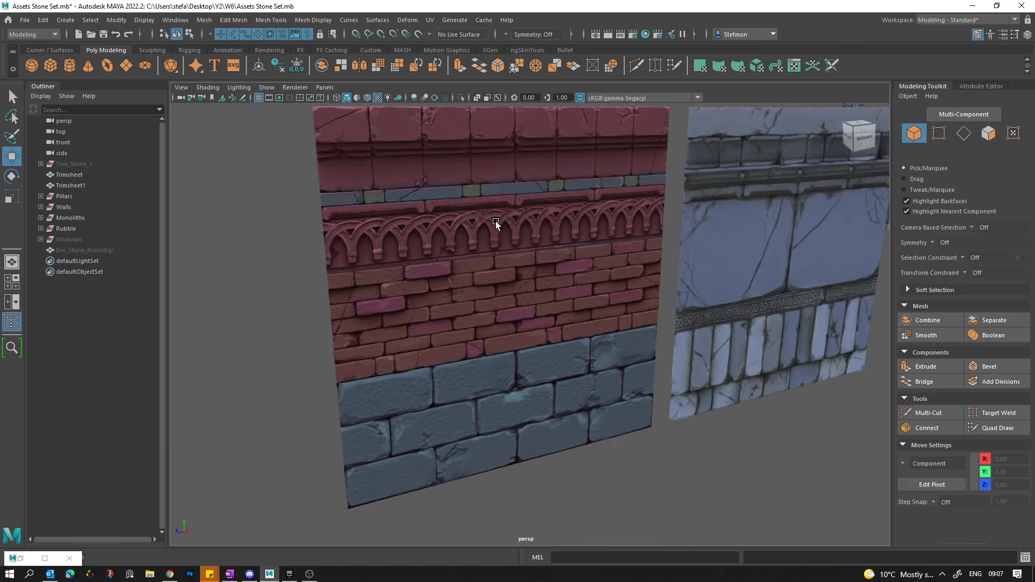
{"action": "right_click_drag", "start_coordinate": [496, 221], "coordinate": [578, 259], "text": "alt"}
{"action": "middle_click_drag", "start_coordinate": [578, 260], "coordinate": [662, 333], "text": "alt"}
{"action": "right_click_drag", "start_coordinate": [662, 333], "coordinate": [488, 237], "text": "alt"}
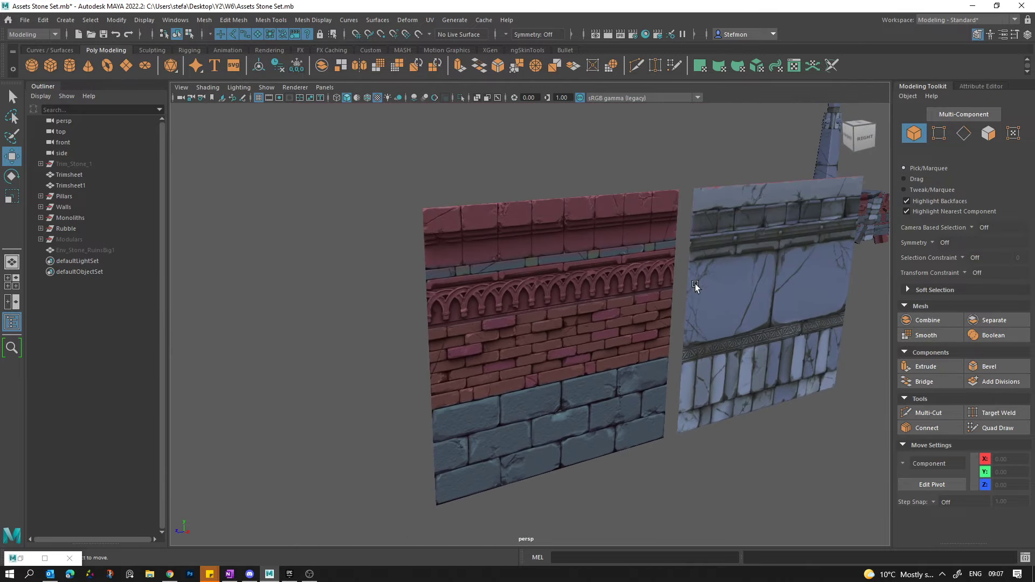
Examine how the trim sheet textures are used on the monoliths, walls and pillars.
{"action": "left_click_drag", "start_coordinate": [695, 283], "coordinate": [776, 306], "text": "alt"}
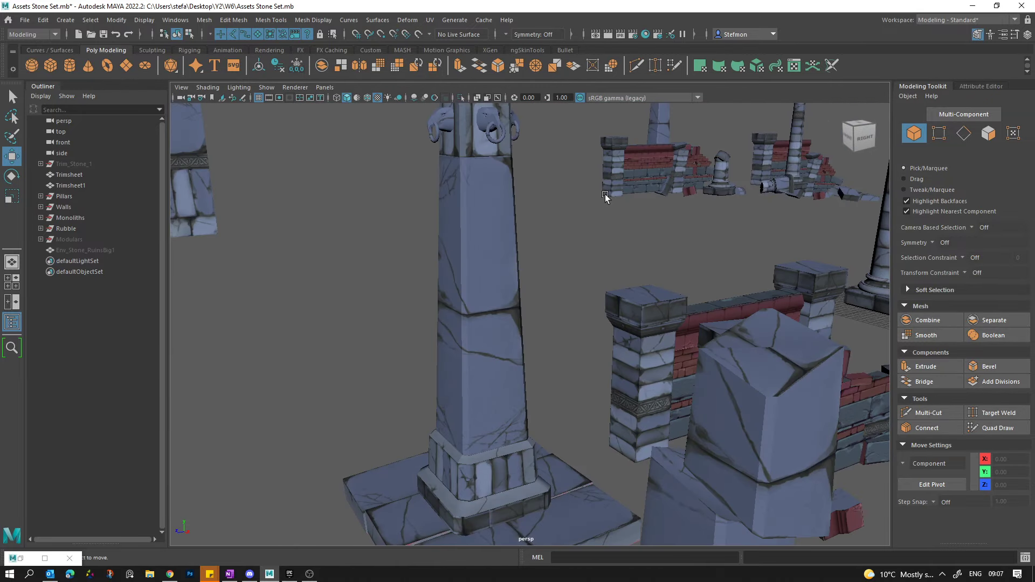
{"action": "right_click_drag", "start_coordinate": [605, 189], "coordinate": [224, 145], "text": "alt"}
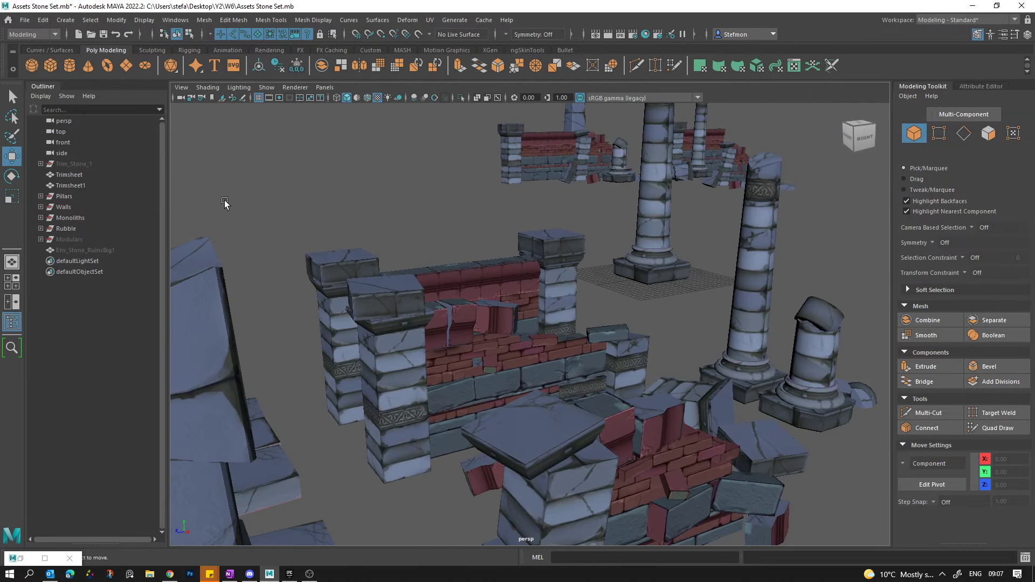
{"action": "right_click_drag", "start_coordinate": [212, 193], "coordinate": [586, 186], "text": "alt"}
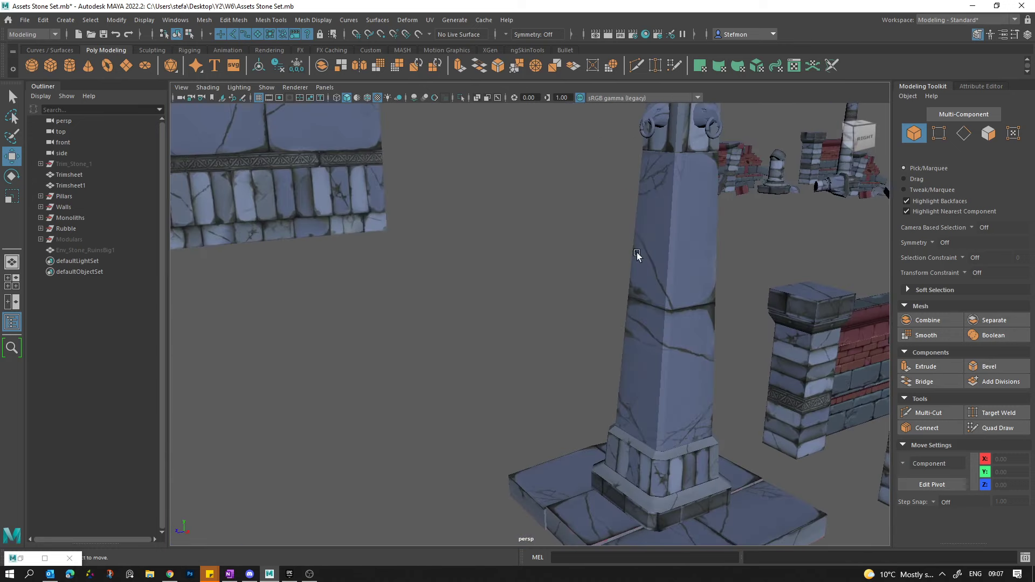
{"action": "left_click_drag", "start_coordinate": [635, 254], "coordinate": [350, 172], "text": "alt"}
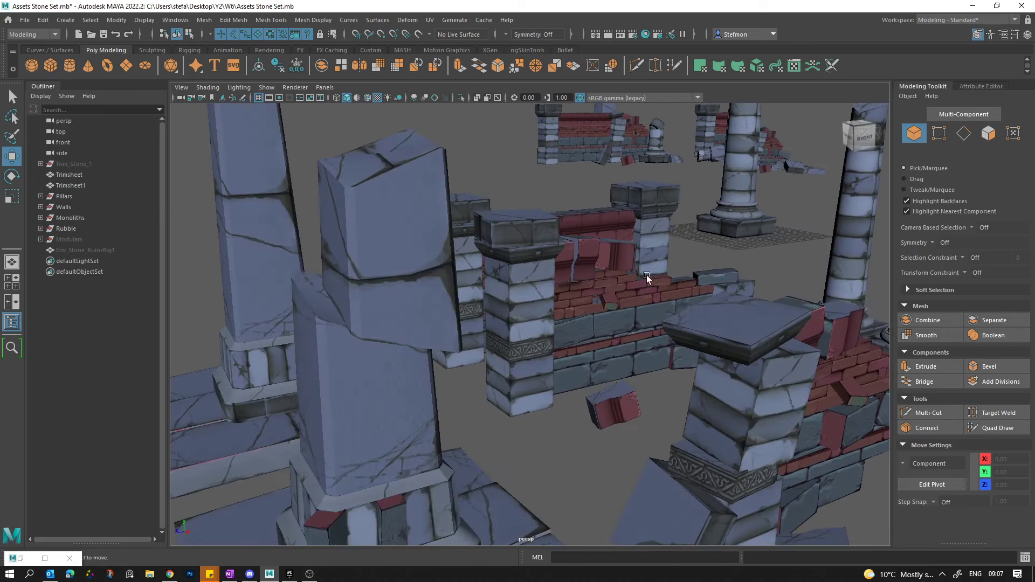
{"action": "left_click_drag", "start_coordinate": [646, 275], "coordinate": [526, 284], "text": "alt"}
{"action": "right_click_drag", "start_coordinate": [526, 283], "coordinate": [457, 244], "text": "alt"}
{"action": "left_click_drag", "start_coordinate": [457, 245], "coordinate": [381, 223], "text": "alt"}
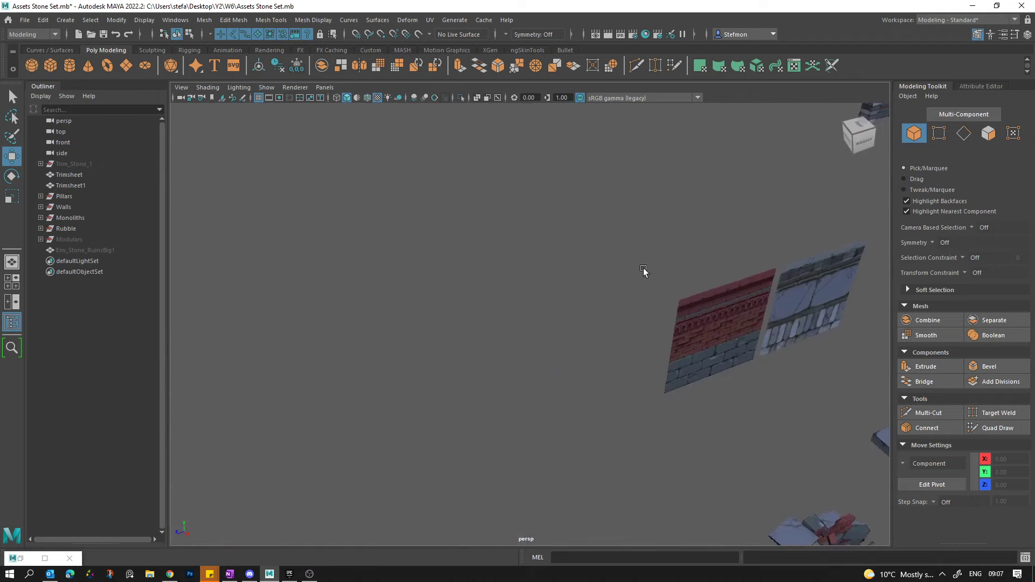
Compare the two trim sheet planes with the cross monument and the surrounding ruins.
{"action": "right_click_drag", "start_coordinate": [642, 268], "coordinate": [663, 272], "text": "alt"}
{"action": "middle_click_drag", "start_coordinate": [664, 272], "coordinate": [516, 224], "text": "alt"}
{"action": "left_click_drag", "start_coordinate": [517, 223], "coordinate": [648, 265], "text": "alt"}
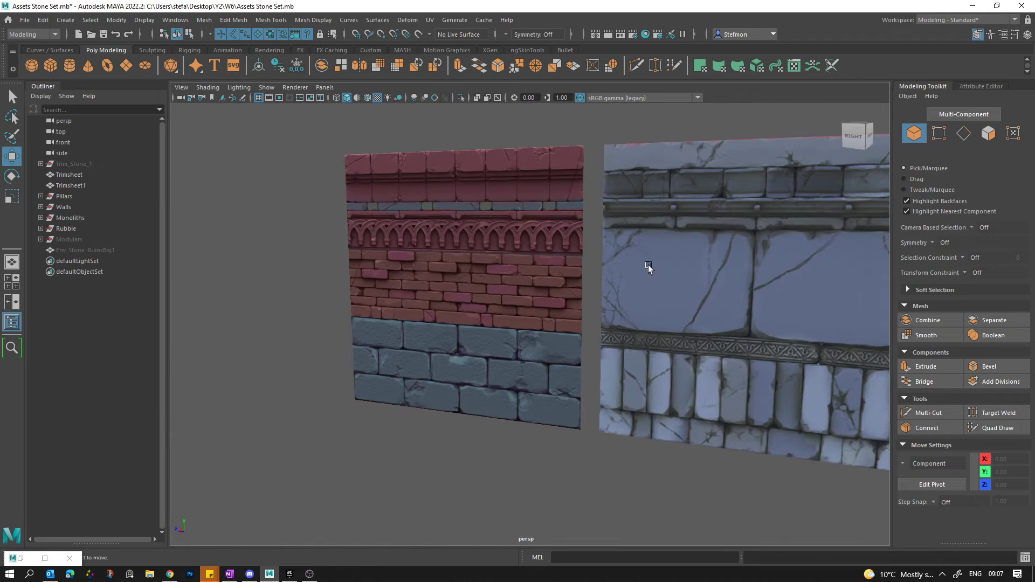
{"action": "left_click_drag", "start_coordinate": [685, 356], "coordinate": [634, 335], "text": "alt"}
{"action": "right_click_drag", "start_coordinate": [634, 335], "coordinate": [576, 294], "text": "alt"}
{"action": "left_click_drag", "start_coordinate": [577, 294], "coordinate": [694, 277], "text": "alt"}
{"action": "middle_click_drag", "start_coordinate": [694, 276], "coordinate": [441, 229], "text": "alt"}
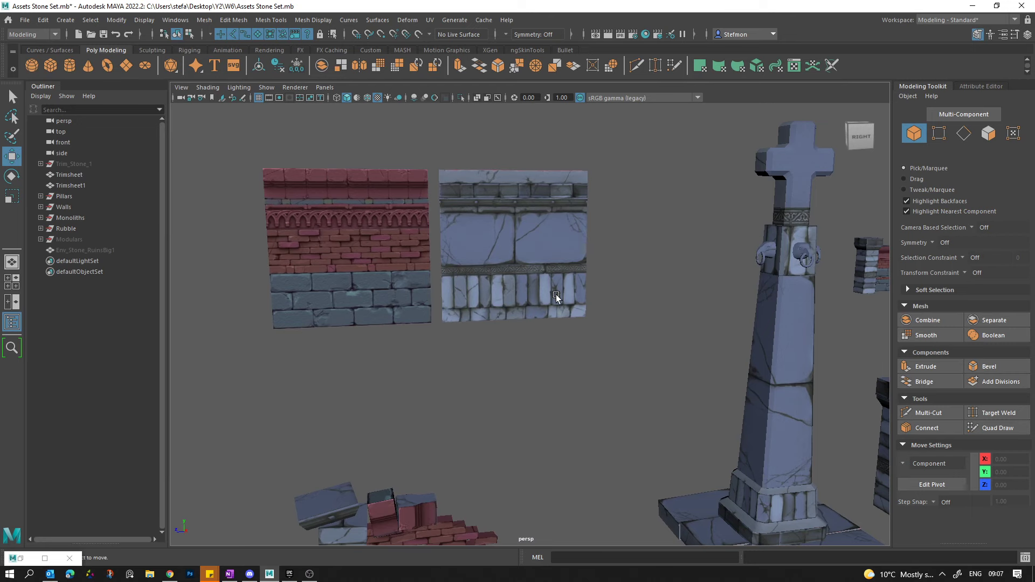
{"action": "left_click_drag", "start_coordinate": [409, 250], "coordinate": [435, 264], "text": "alt"}
{"action": "scroll", "coordinate": [643, 365], "scroll_direction": "down", "scroll_amount": 3}
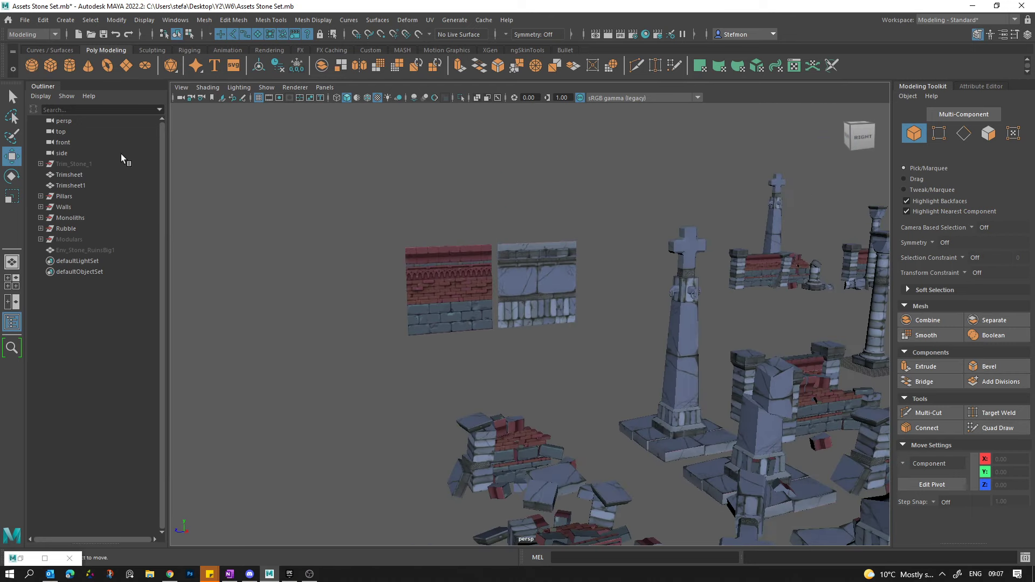
Show the Trim_Stone_1 group and hide the Pillars, Walls, Monoliths and Rubble groups.
{"action": "left_click", "coordinate": [122, 163]}
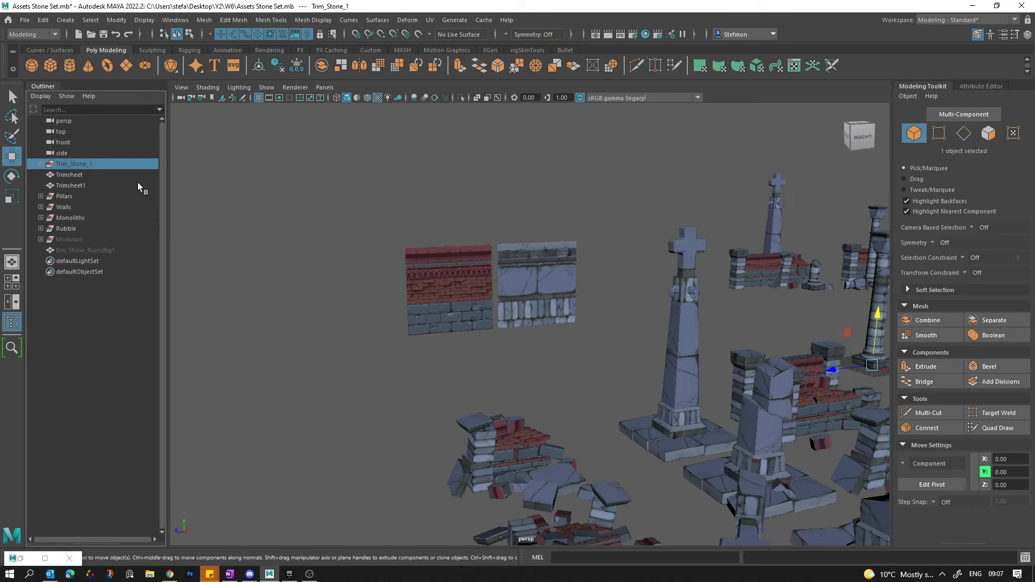
{"action": "key", "text": "f"}
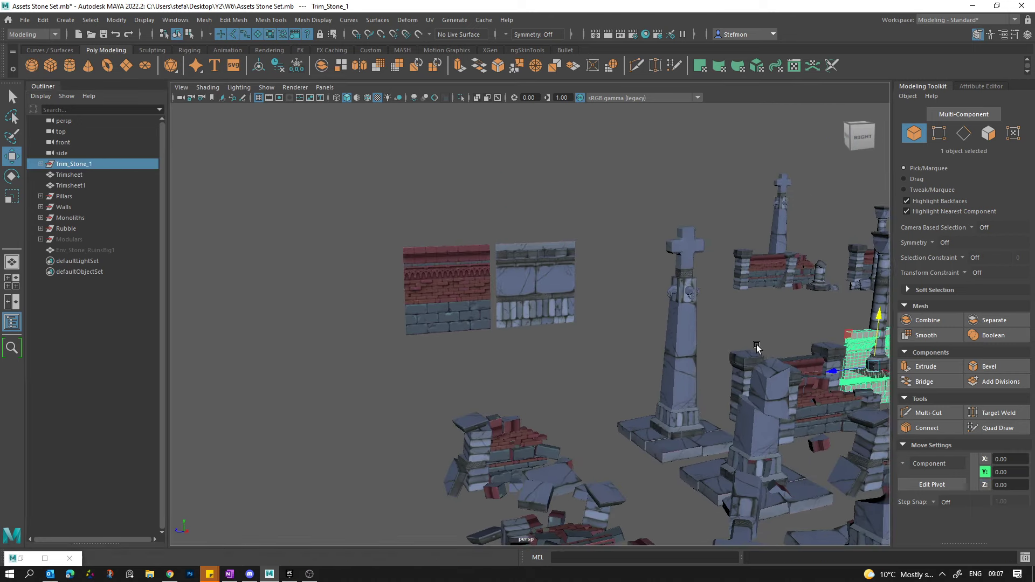
{"action": "middle_click_drag", "start_coordinate": [480, 271], "coordinate": [365, 242], "text": "alt"}
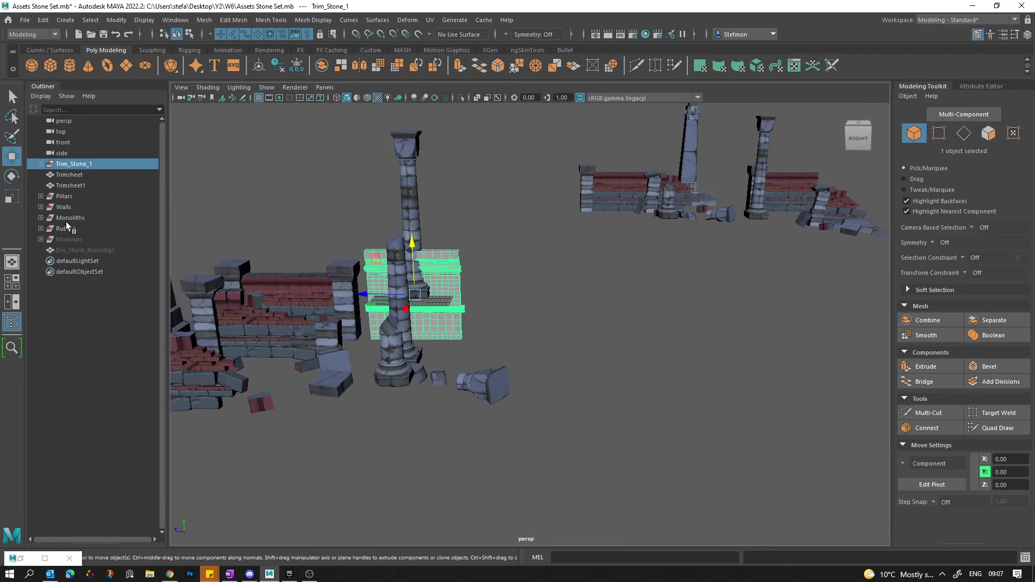
{"action": "left_click_drag", "start_coordinate": [65, 197], "coordinate": [79, 228]}
{"action": "key", "text": "h"}
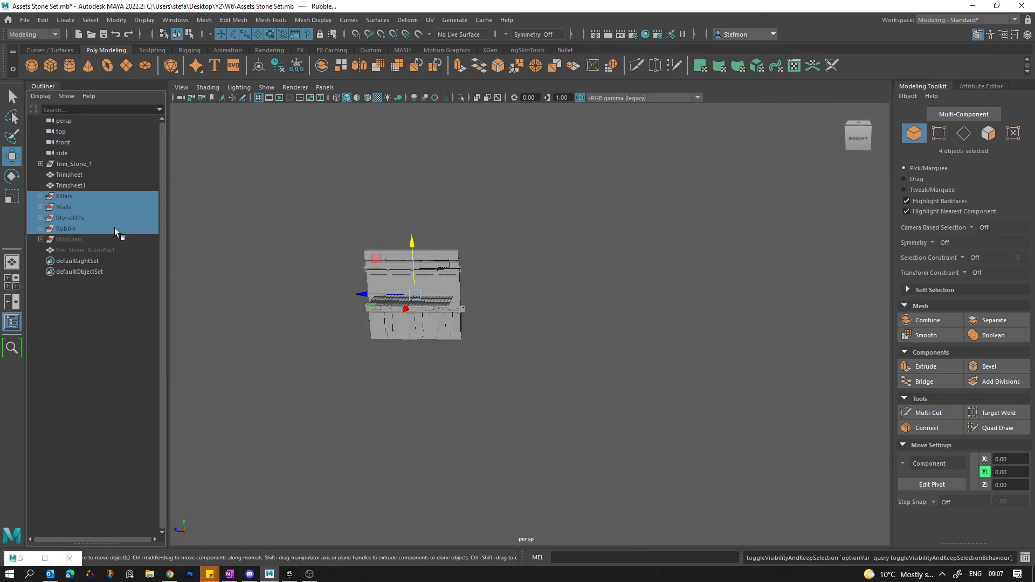
Inspect the brick trim sheet plane up close, and select and frame the stone Trimsheet plane.
{"action": "middle_click_drag", "start_coordinate": [443, 295], "coordinate": [776, 345], "text": "alt"}
{"action": "scroll", "coordinate": [467, 254], "scroll_direction": "up", "scroll_amount": 8}
{"action": "middle_click_drag", "start_coordinate": [467, 254], "coordinate": [529, 405], "text": "alt"}
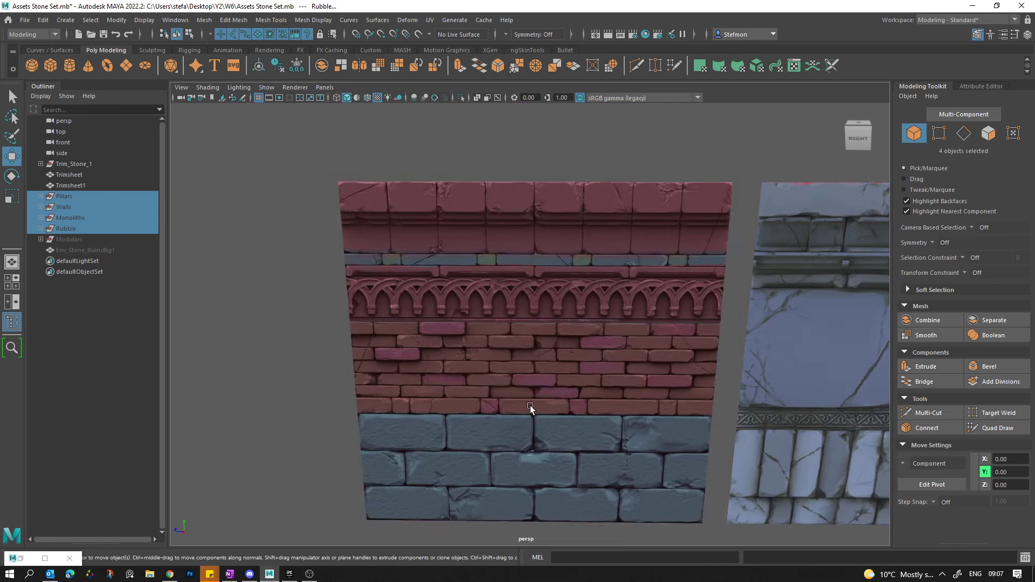
{"action": "left_click", "coordinate": [528, 405]}
{"action": "left_click_drag", "start_coordinate": [439, 390], "coordinate": [415, 384], "text": "alt"}
{"action": "left_click", "coordinate": [108, 176]}
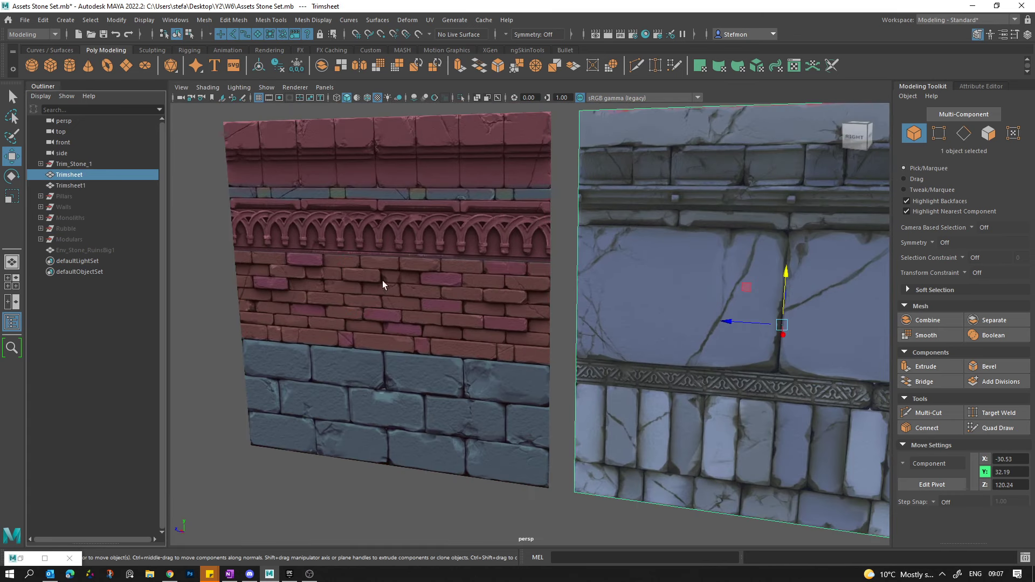
{"action": "key", "text": "f"}
Select all the untextured meshes of the Trim_Stone_1 group and frame them in the view.
{"action": "right_click_drag", "start_coordinate": [722, 358], "coordinate": [442, 288], "text": "alt"}
{"action": "right_click_drag", "start_coordinate": [658, 281], "coordinate": [410, 285], "text": "alt"}
{"action": "middle_click_drag", "start_coordinate": [626, 344], "coordinate": [324, 205], "text": "alt"}
{"action": "middle_click_drag", "start_coordinate": [645, 320], "coordinate": [450, 259], "text": "alt"}
{"action": "left_click_drag", "start_coordinate": [463, 209], "coordinate": [878, 488]}
{"action": "key", "text": "f"}
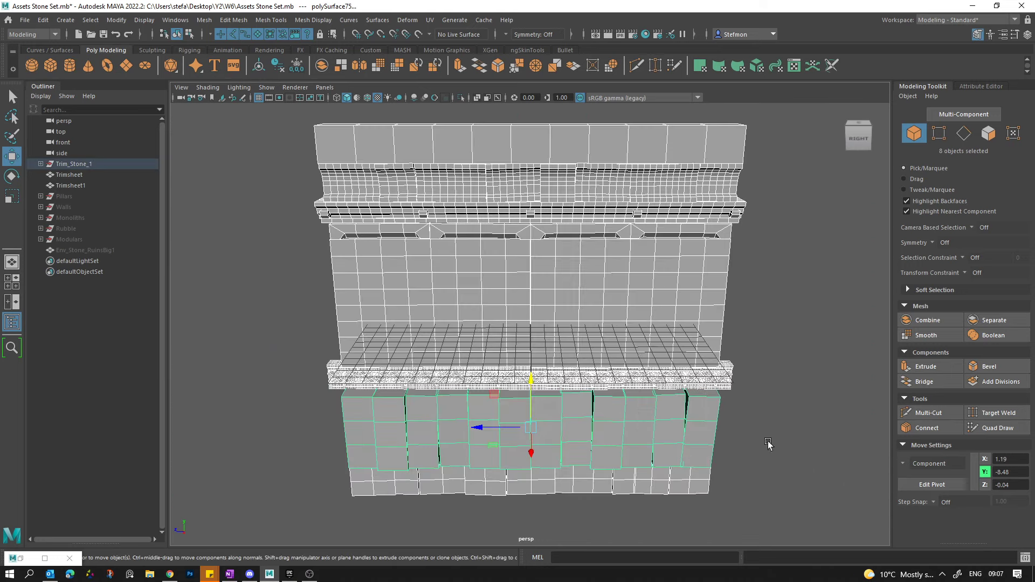
Inspect the depth of the Trim_Stone_1 meshes from the side, including the carved ornamental band.
{"action": "left_click_drag", "start_coordinate": [644, 362], "coordinate": [600, 344], "text": "alt"}
{"action": "left_click", "coordinate": [771, 377]}
{"action": "left_click_drag", "start_coordinate": [674, 345], "coordinate": [660, 322], "text": "alt"}
{"action": "left_click", "coordinate": [687, 418]}
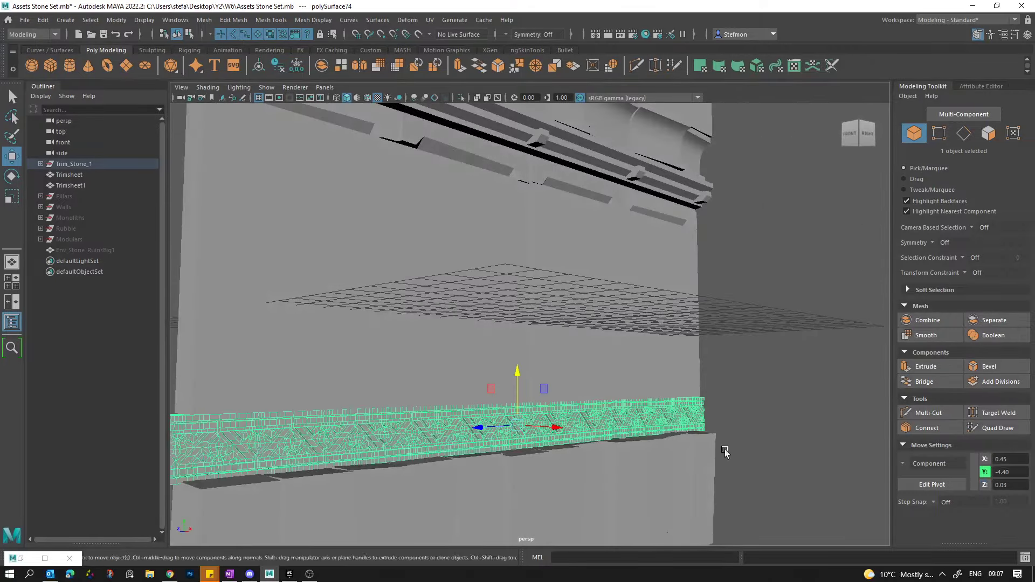
{"action": "right_click_drag", "start_coordinate": [726, 452], "coordinate": [679, 402], "text": "alt"}
{"action": "left_click", "coordinate": [747, 342]}
{"action": "left_click_drag", "start_coordinate": [680, 402], "coordinate": [646, 296], "text": "alt"}
{"action": "right_click_drag", "start_coordinate": [645, 296], "coordinate": [566, 240], "text": "alt"}
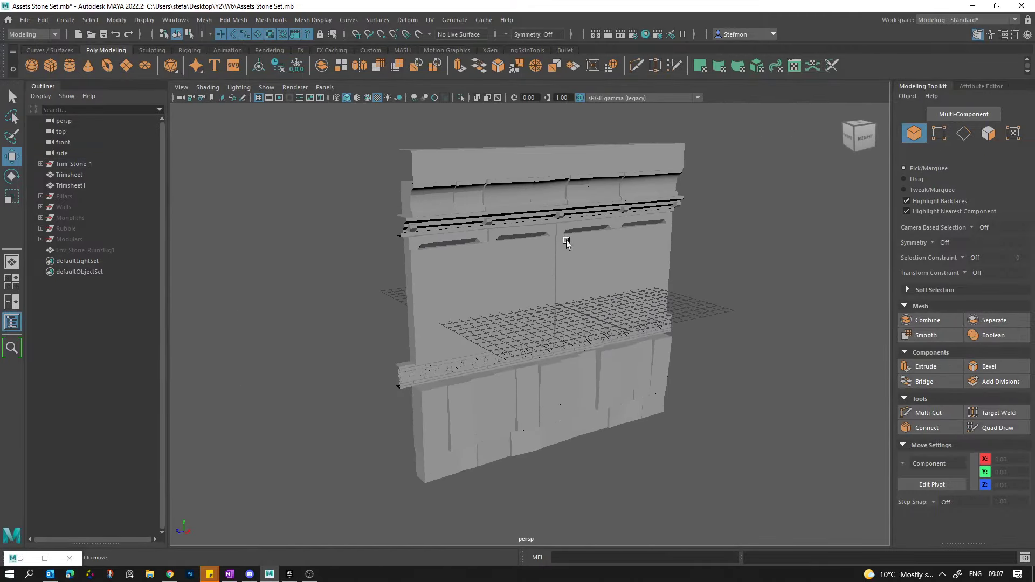
Select the whole Trim_Stone_1 assembly to inspect its wireframe, and clear the selection.
{"action": "left_click_drag", "start_coordinate": [367, 138], "coordinate": [836, 531]}
{"action": "left_click_drag", "start_coordinate": [778, 508], "coordinate": [732, 495], "text": "alt"}
{"action": "right_click_drag", "start_coordinate": [732, 496], "coordinate": [411, 442], "text": "alt"}
{"action": "left_click_drag", "start_coordinate": [411, 442], "coordinate": [634, 290], "text": "alt"}
{"action": "left_click", "coordinate": [633, 297]}
Examine the stone trim geometry close up and select the carved ornamental band above the vertical blocks.
{"action": "mouse_move", "coordinate": [482, 289]}
{"action": "middle_mouse_down", "text": "alt"}
{"action": "mouse_move", "coordinate": [554, 297]}
{"action": "mouse_move", "coordinate": [627, 274]}
{"action": "middle_mouse_up", "text": "alt"}
{"action": "middle_click_drag", "start_coordinate": [589, 311], "coordinate": [834, 452], "text": "alt"}
{"action": "right_click_drag", "start_coordinate": [834, 452], "coordinate": [1032, 481], "text": "alt"}
{"action": "right_click_drag", "start_coordinate": [739, 377], "coordinate": [898, 418], "text": "alt"}
{"action": "middle_click_drag", "start_coordinate": [782, 415], "coordinate": [797, 419], "text": "alt"}
{"action": "right_click_drag", "start_coordinate": [730, 375], "coordinate": [427, 280], "text": "alt"}
{"action": "left_click_drag", "start_coordinate": [426, 280], "coordinate": [415, 279], "text": "alt"}
{"action": "left_click", "coordinate": [577, 279]}
{"action": "right_click_drag", "start_coordinate": [577, 280], "coordinate": [374, 243], "text": "alt"}
{"action": "middle_click_drag", "start_coordinate": [593, 294], "coordinate": [103, 105], "text": "alt"}
{"action": "right_click_drag", "start_coordinate": [550, 320], "coordinate": [887, 388], "text": "alt"}
{"action": "left_click", "coordinate": [528, 299]}
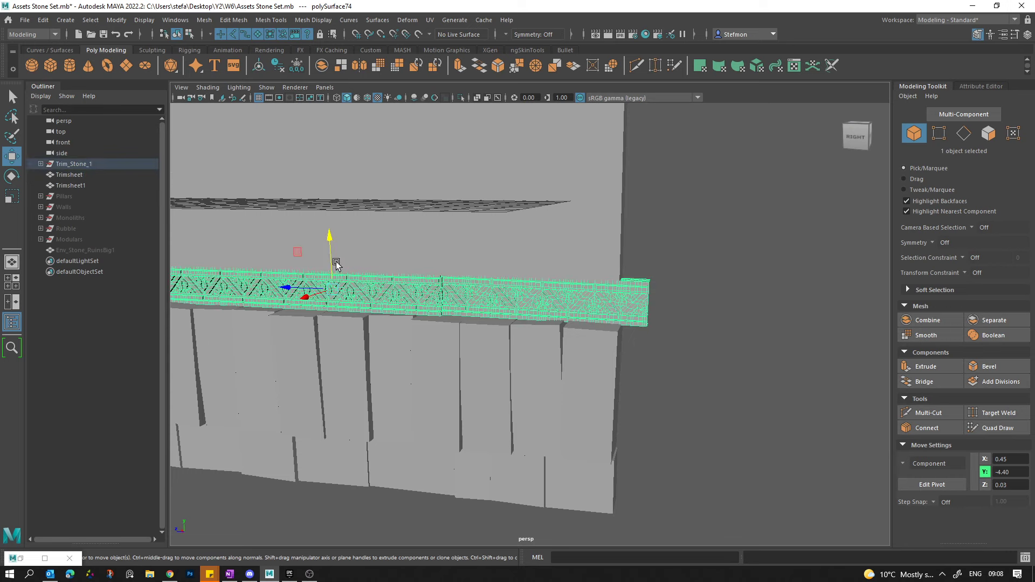
Compare the carved ornamental band and sculpted trim meshes with the two textured trim sheets.
{"action": "middle_click_drag", "start_coordinate": [333, 259], "coordinate": [700, 399], "text": "alt"}
{"action": "middle_click_drag", "start_coordinate": [372, 318], "coordinate": [819, 479], "text": "alt"}
{"action": "right_click_drag", "start_coordinate": [558, 334], "coordinate": [666, 366], "text": "alt"}
{"action": "left_click_drag", "start_coordinate": [393, 269], "coordinate": [358, 278], "text": "alt"}
{"action": "middle_click_drag", "start_coordinate": [525, 299], "coordinate": [604, 291], "text": "alt"}
{"action": "middle_click_drag", "start_coordinate": [395, 313], "coordinate": [579, 288], "text": "alt"}
{"action": "middle_click_drag", "start_coordinate": [539, 243], "coordinate": [509, 363], "text": "alt"}
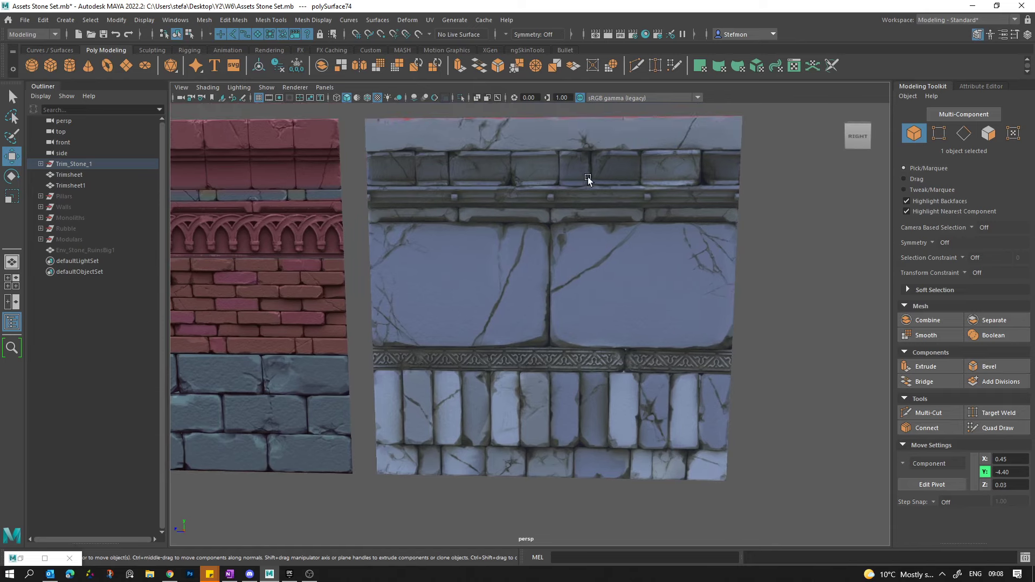
{"action": "right_click_drag", "start_coordinate": [781, 374], "coordinate": [226, 221], "text": "alt"}
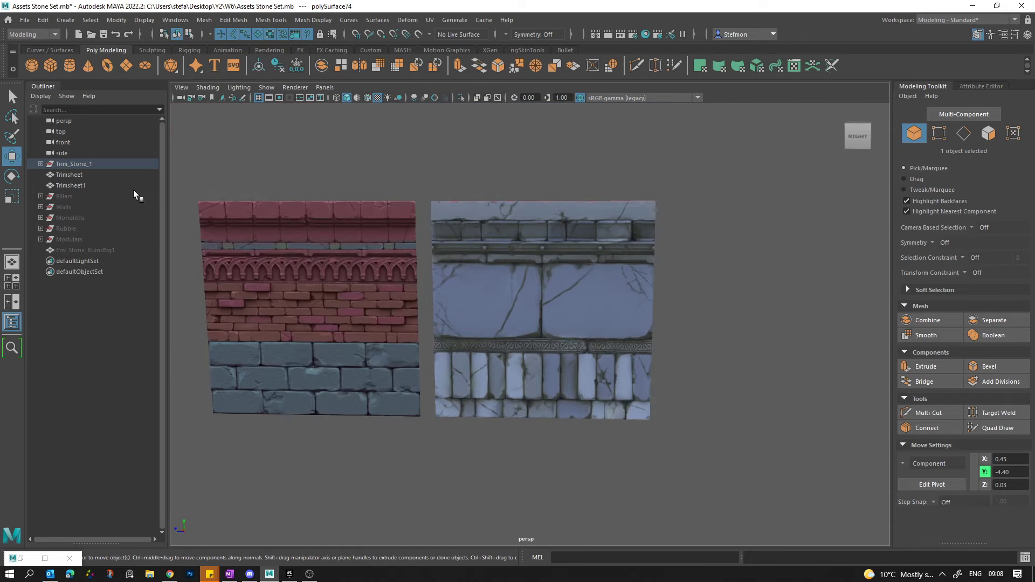
{"action": "right_click_drag", "start_coordinate": [474, 301], "coordinate": [197, 226], "text": "alt"}
{"action": "middle_click_drag", "start_coordinate": [444, 275], "coordinate": [125, 108], "text": "alt"}
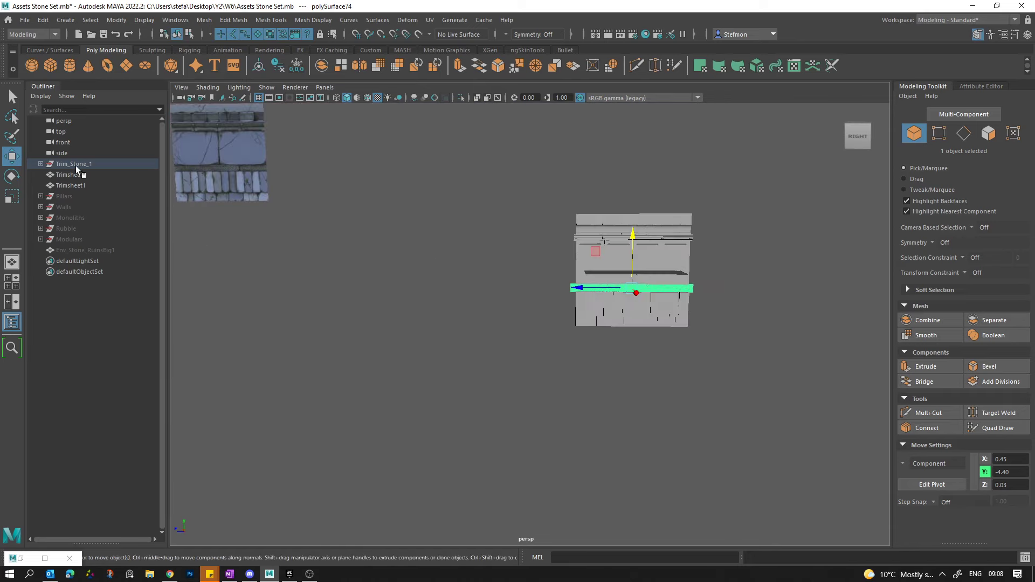
Hide the Trim_Stone_1 group and both trim sheets, and make the Walls group visible in their place.
{"action": "left_click_drag", "start_coordinate": [75, 164], "coordinate": [79, 187]}
{"action": "key", "text": "h"}
{"action": "left_click", "coordinate": [85, 197]}
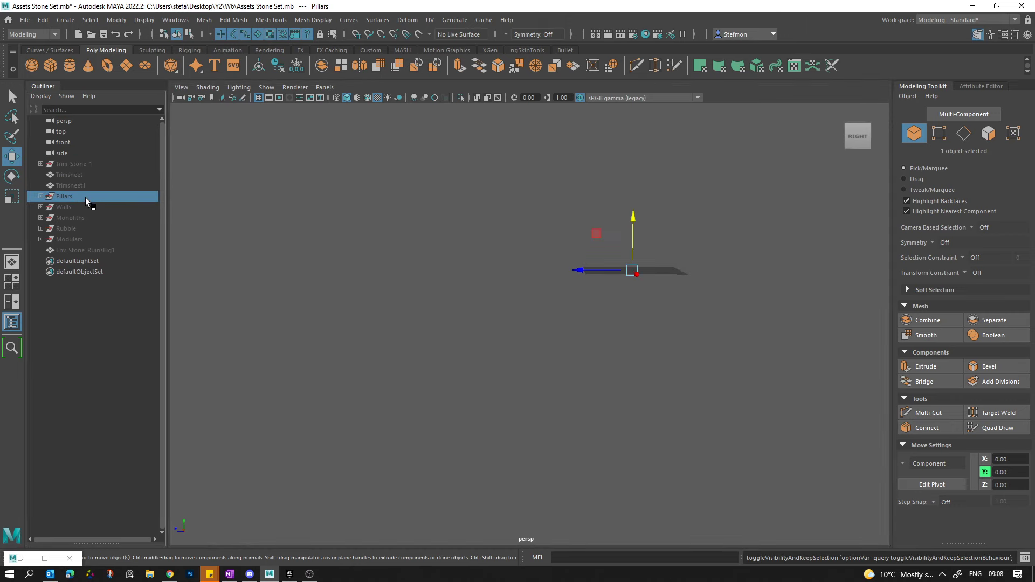
{"action": "key", "text": "h"}
{"action": "key", "text": "h"}
{"action": "left_click", "coordinate": [88, 206]}
{"action": "key", "text": "h"}
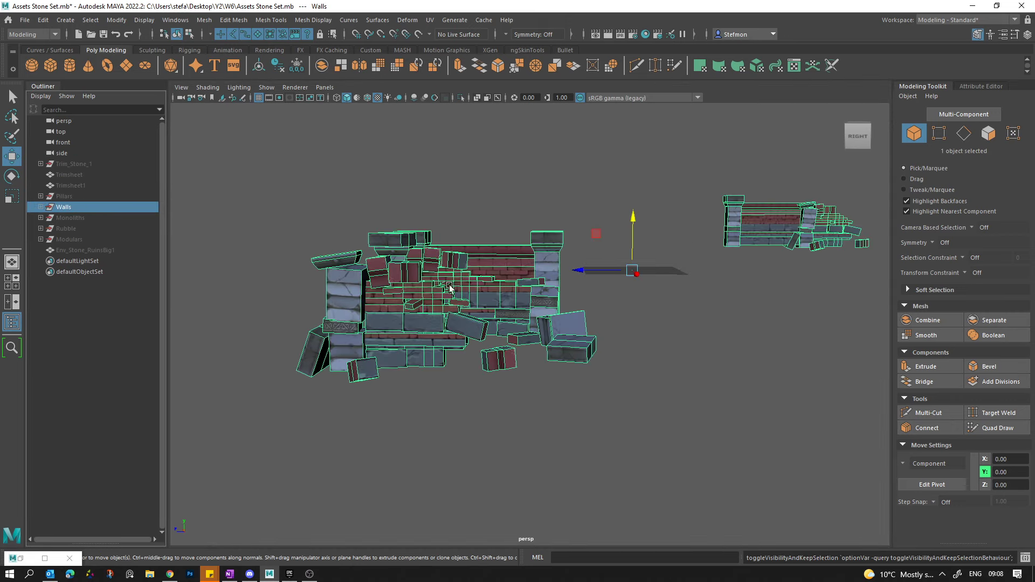
Select the intact wall with a pillar at each end and open the UV Editor for it.
{"action": "left_click_drag", "start_coordinate": [840, 311], "coordinate": [553, 283], "text": "alt"}
{"action": "left_click", "coordinate": [552, 283]}
{"action": "left_click_drag", "start_coordinate": [492, 249], "coordinate": [723, 239]}
{"action": "left_click", "coordinate": [727, 238]}
{"action": "middle_click_drag", "start_coordinate": [727, 238], "coordinate": [445, 238], "text": "alt"}
{"action": "right_click_drag", "start_coordinate": [445, 238], "coordinate": [448, 296], "text": "alt"}
{"action": "left_click_drag", "start_coordinate": [448, 296], "coordinate": [519, 326], "text": "alt"}
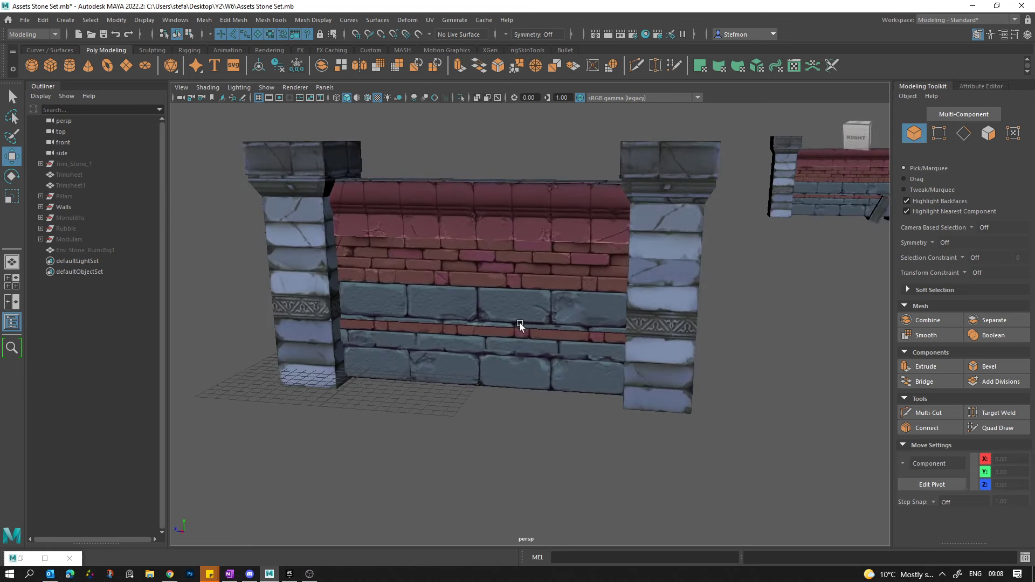
{"action": "left_click", "coordinate": [469, 193]}
{"action": "left_click", "coordinate": [430, 19]}
{"action": "left_click", "coordinate": [447, 43]}
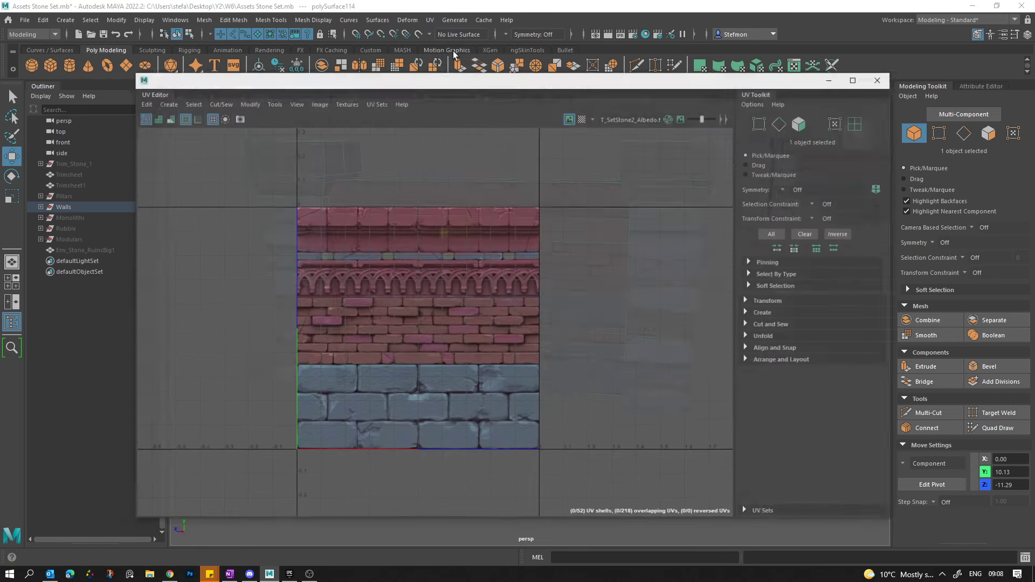
Dock the UV Editor beside the viewport, collapse the side toolkits and frame the wall's T_SetStone2 texture.
{"action": "left_click_drag", "start_coordinate": [218, 60], "coordinate": [891, 345]}
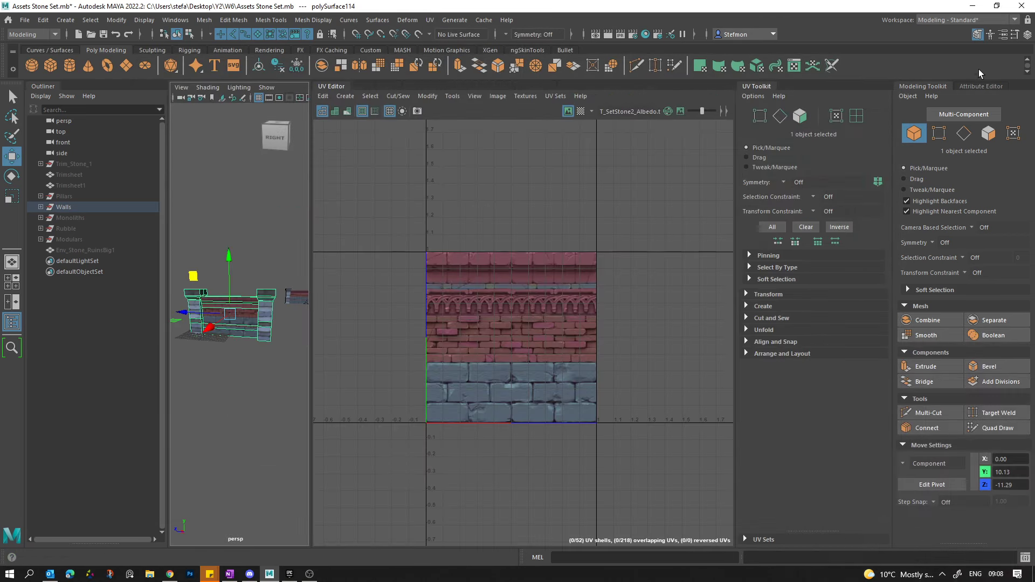
{"action": "left_click", "coordinate": [925, 87]}
{"action": "left_click", "coordinate": [889, 87]}
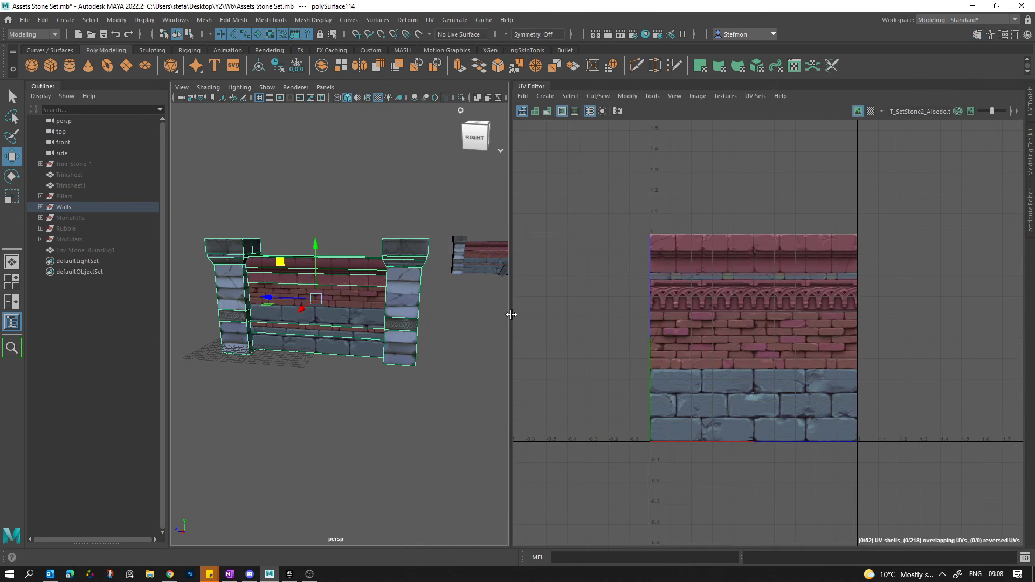
{"action": "left_click_drag", "start_coordinate": [690, 315], "coordinate": [716, 313]}
{"action": "scroll", "coordinate": [876, 362], "scroll_direction": "up", "scroll_amount": 8}
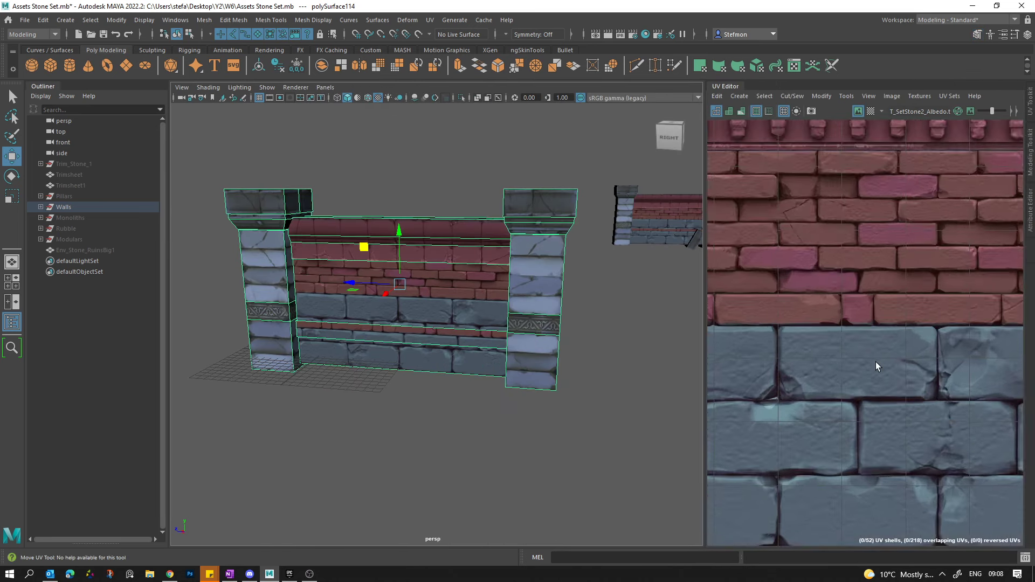
{"action": "scroll", "coordinate": [875, 361], "scroll_direction": "down", "scroll_amount": 5}
{"action": "middle_click_drag", "start_coordinate": [841, 315], "coordinate": [877, 321], "text": "alt"}
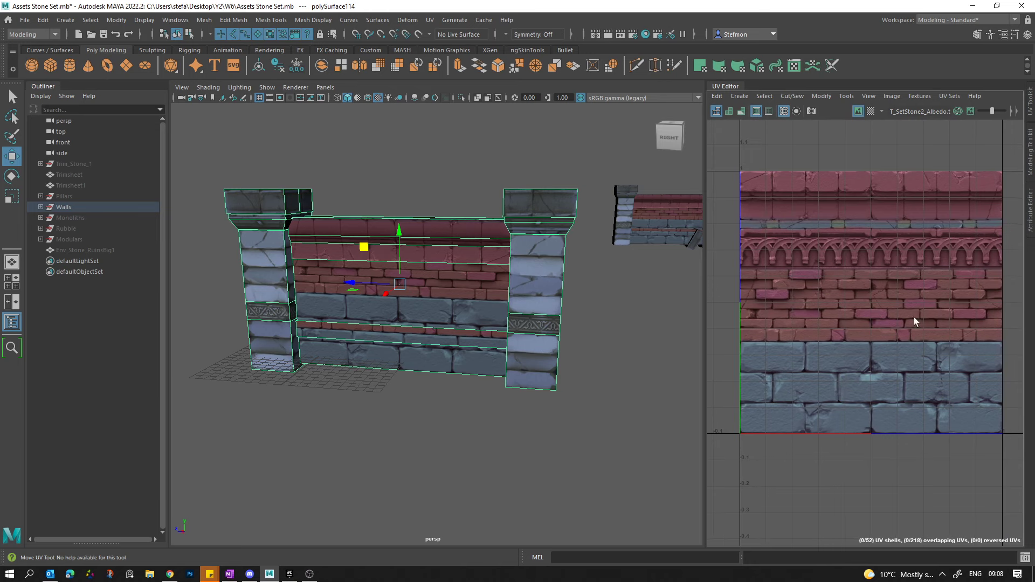
Display the texture borders on the wall so its UV shells are outlined in both views.
{"action": "left_click_drag", "start_coordinate": [463, 226], "coordinate": [366, 206], "text": "alt"}
{"action": "scroll", "coordinate": [397, 273], "scroll_direction": "up", "scroll_amount": 5}
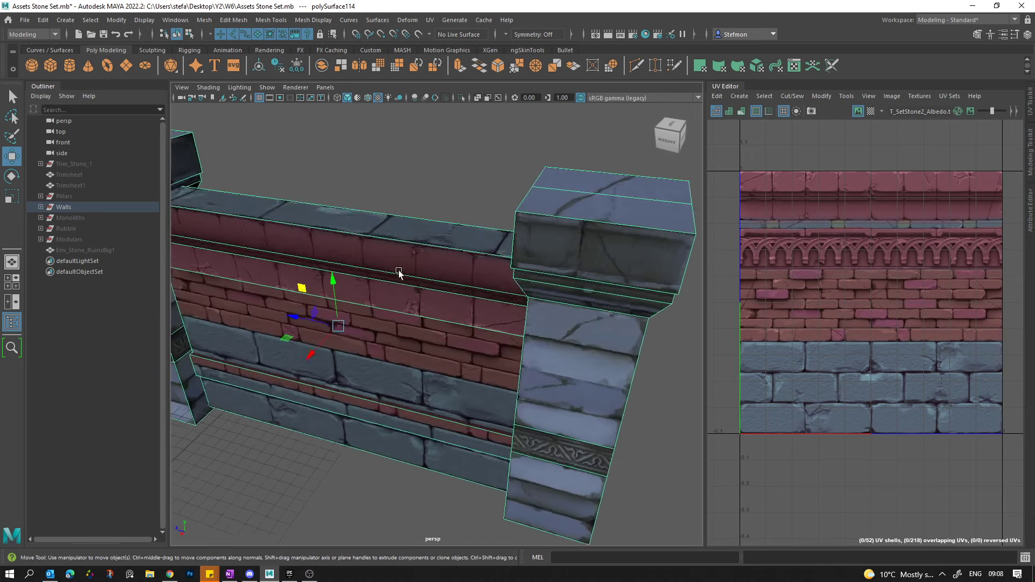
{"action": "left_click_drag", "start_coordinate": [398, 274], "coordinate": [483, 324], "text": "alt"}
{"action": "key", "text": "alt+b"}
{"action": "scroll", "coordinate": [560, 307], "scroll_direction": "down", "scroll_amount": 7}
{"action": "scroll", "coordinate": [506, 288], "scroll_direction": "up", "scroll_amount": 5}
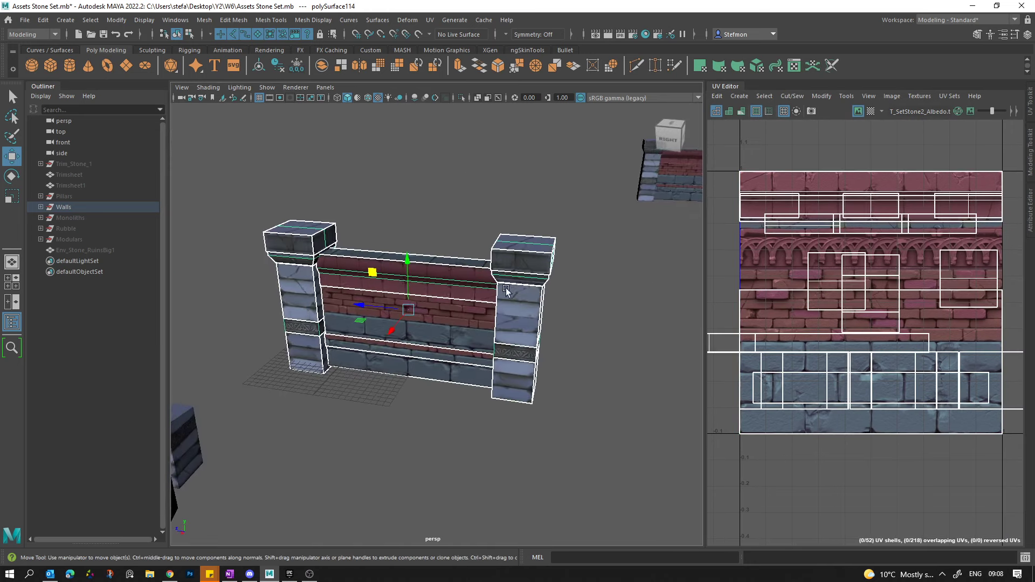
Examine the wall's overlapping shells over the trim sheet with shaded UV display, and return to wireframe display.
{"action": "right_click", "coordinate": [819, 308]}
{"action": "left_click", "coordinate": [806, 303]}
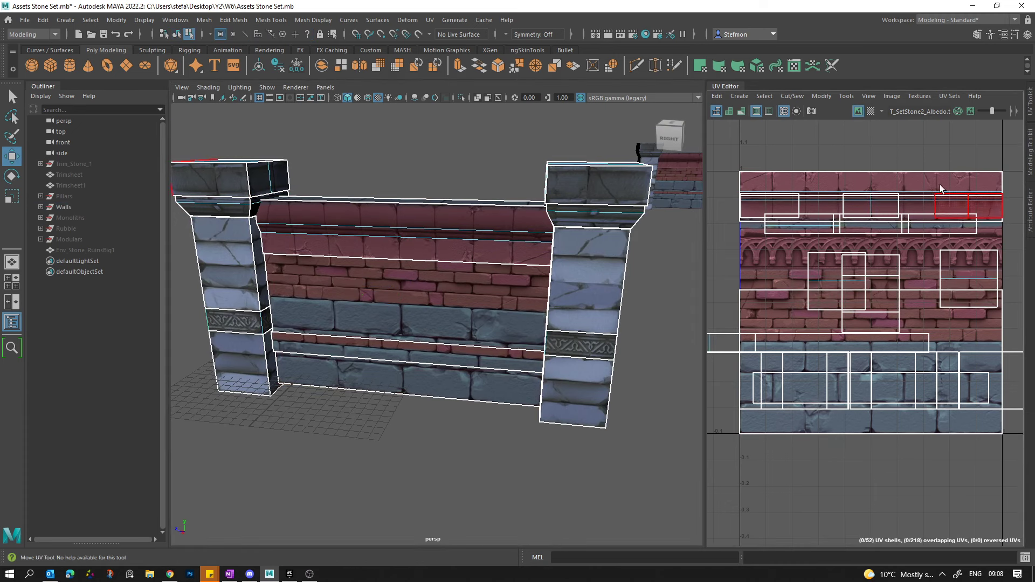
{"action": "left_click", "coordinate": [729, 112]}
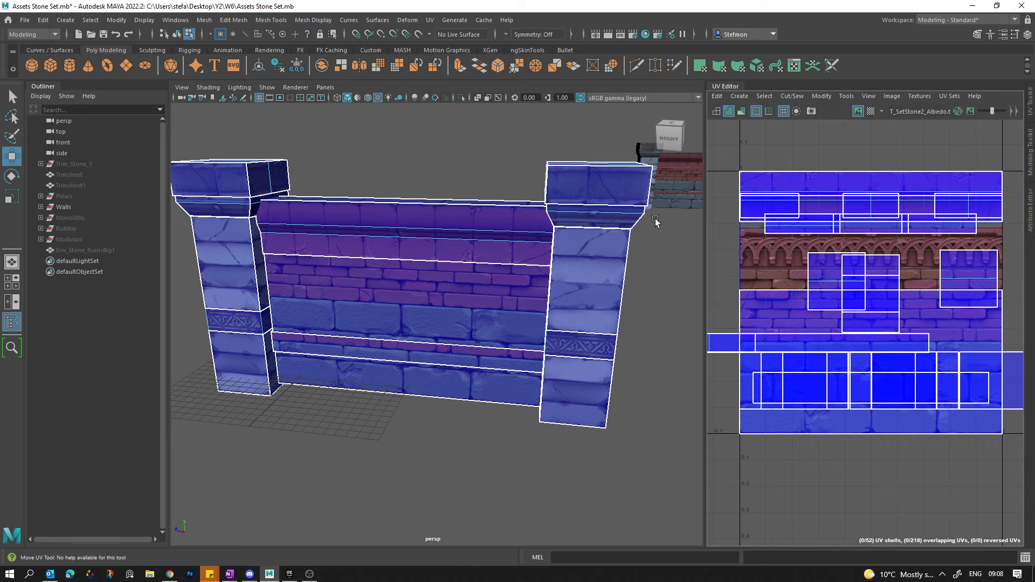
{"action": "left_click", "coordinate": [716, 112]}
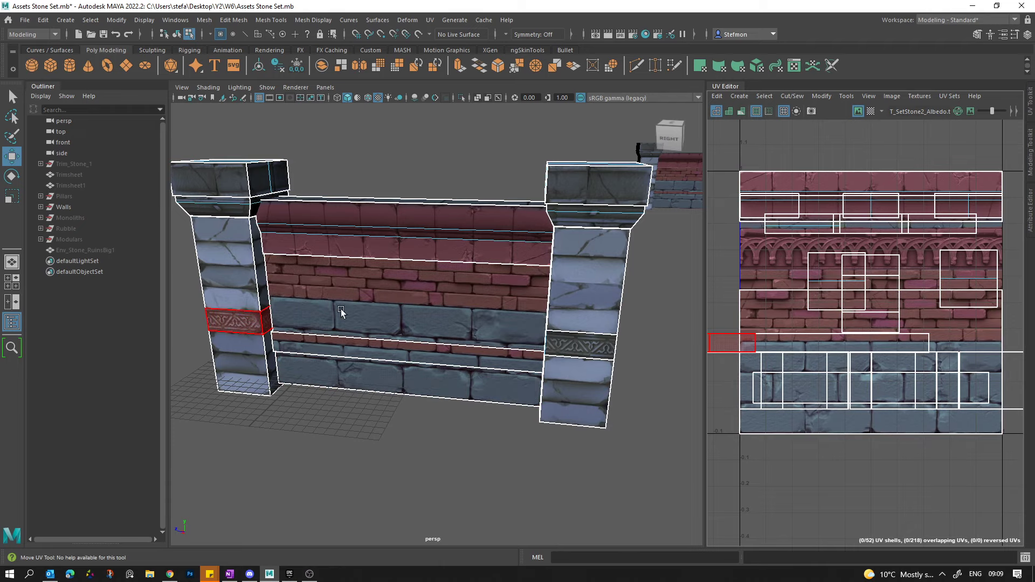
Select the main brick panel's UV shell to inspect its place on the trim sheet, and return to object mode.
{"action": "scroll", "coordinate": [350, 323], "scroll_direction": "up", "scroll_amount": 2}
{"action": "mouse_move", "coordinate": [539, 299]}
{"action": "left_mouse_down", "text": "alt"}
{"action": "mouse_move", "coordinate": [524, 311]}
{"action": "mouse_move", "coordinate": [391, 327]}
{"action": "mouse_move", "coordinate": [544, 309]}
{"action": "left_mouse_up", "text": "alt"}
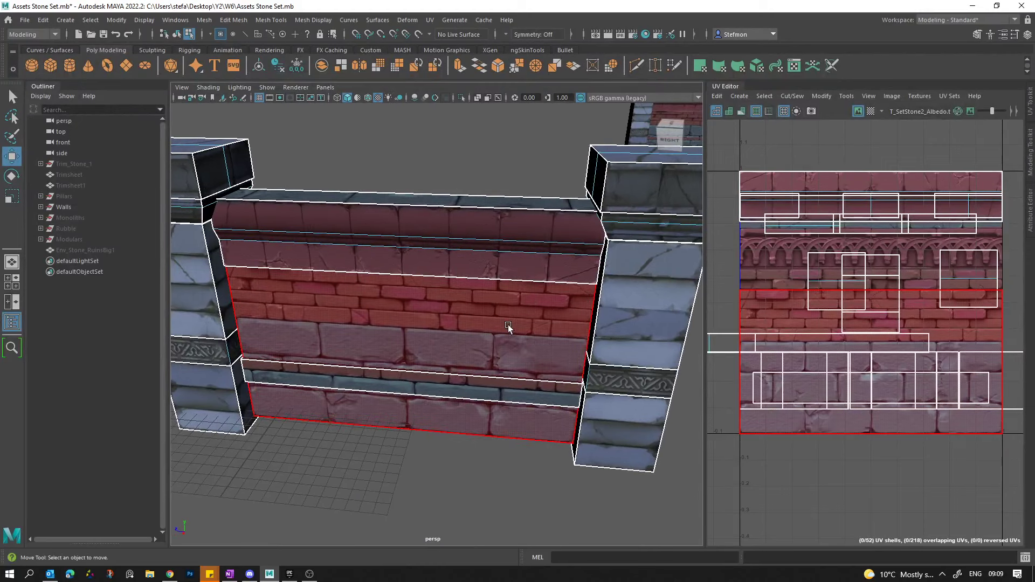
{"action": "right_click_drag", "start_coordinate": [505, 274], "coordinate": [509, 322]}
{"action": "right_click_drag", "start_coordinate": [503, 274], "coordinate": [505, 275]}
{"action": "right_click_drag", "start_coordinate": [915, 377], "coordinate": [853, 352]}
{"action": "left_click", "coordinate": [768, 316]}
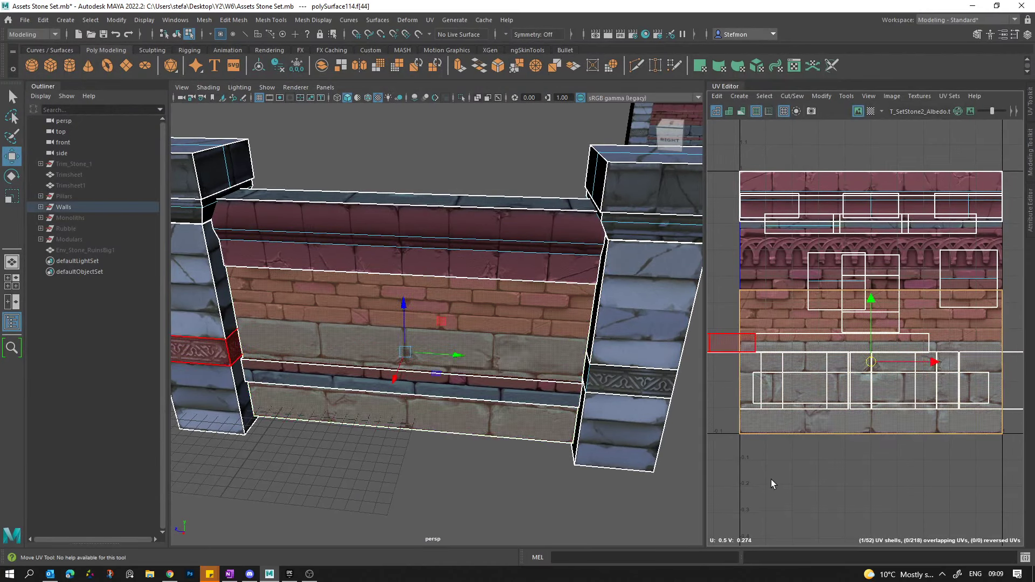
{"action": "middle_click_drag", "start_coordinate": [771, 479], "coordinate": [805, 463], "text": "alt"}
{"action": "scroll", "coordinate": [593, 385], "scroll_direction": "down", "scroll_amount": 6}
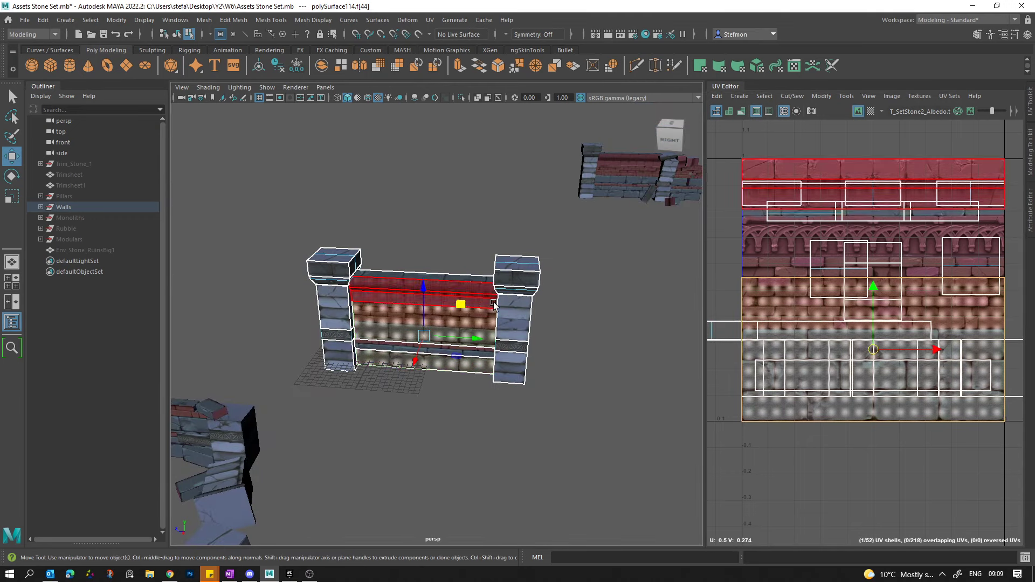
{"action": "key", "text": "F8"}
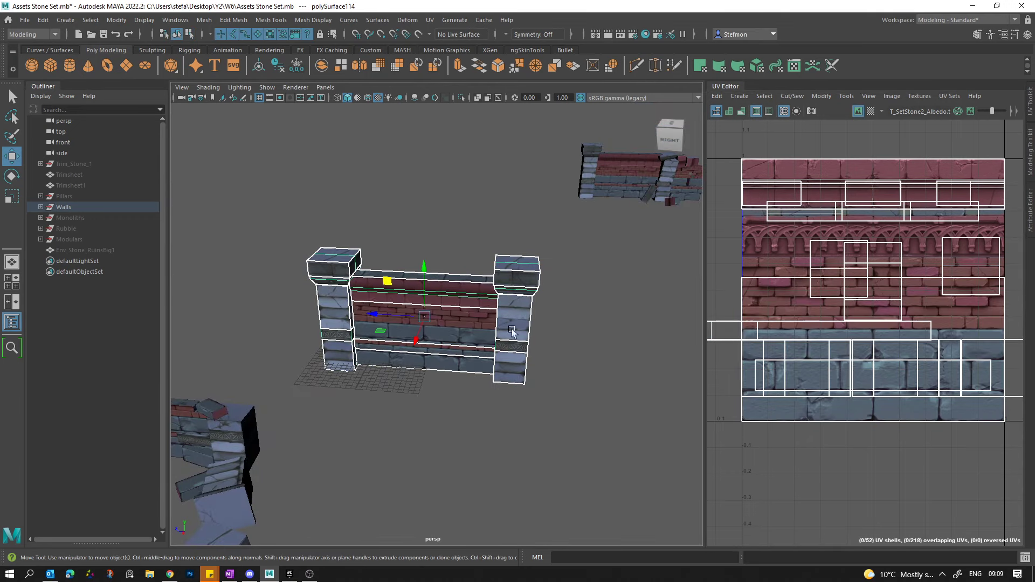
Replace the wall's UVs with a camera-based projection after trying a planar one.
{"action": "left_click", "coordinate": [702, 67]}
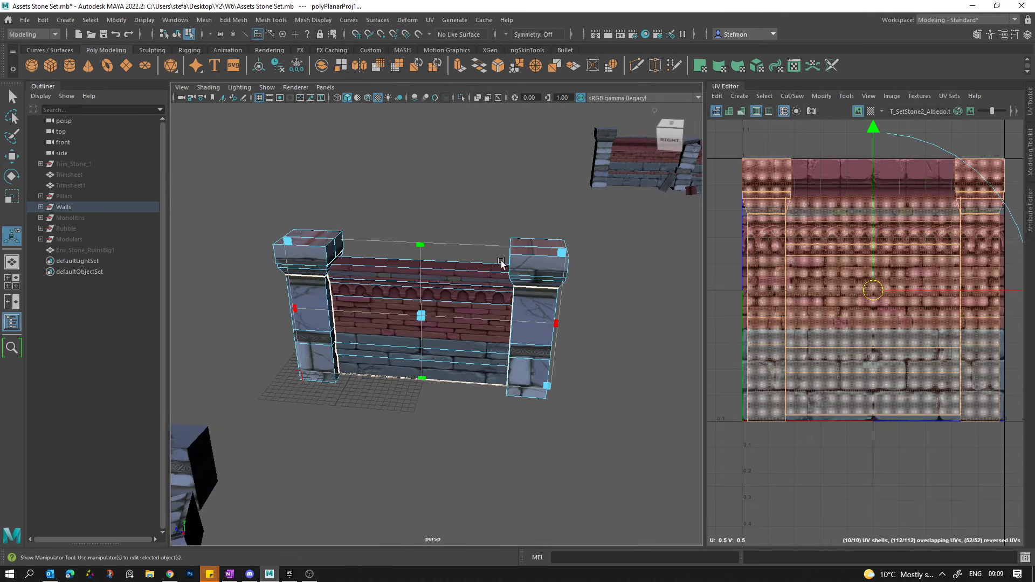
{"action": "left_click", "coordinate": [429, 20]}
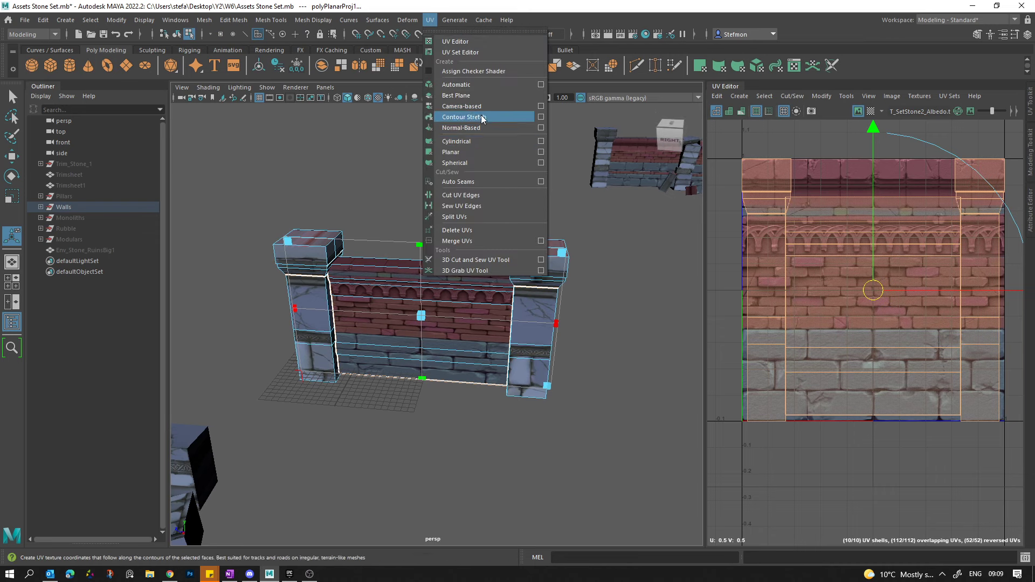
{"action": "left_click", "coordinate": [462, 106]}
{"action": "scroll", "coordinate": [579, 322], "scroll_direction": "up", "scroll_amount": 5}
{"action": "left_click_drag", "start_coordinate": [548, 376], "coordinate": [521, 368], "text": "alt"}
Select the two long edges along the top of the wall for cutting its UVs.
{"action": "right_click_drag", "start_coordinate": [358, 212], "coordinate": [351, 155]}
{"action": "left_click", "coordinate": [337, 191]}
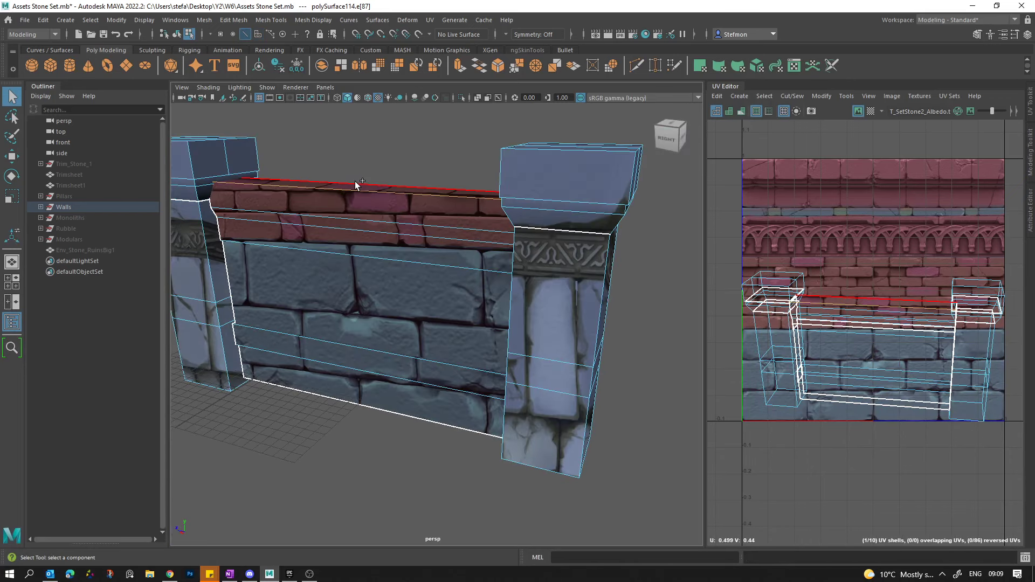
{"action": "left_click", "coordinate": [354, 181], "text": "shift"}
{"action": "mouse_move", "coordinate": [422, 292]}
{"action": "left_mouse_down", "text": "alt"}
{"action": "mouse_move", "coordinate": [354, 302]}
{"action": "mouse_move", "coordinate": [339, 273]}
{"action": "mouse_move", "coordinate": [389, 234]}
{"action": "mouse_move", "coordinate": [438, 265]}
{"action": "mouse_move", "coordinate": [426, 295]}
{"action": "left_mouse_up", "text": "alt"}
{"action": "middle_click_drag", "start_coordinate": [853, 364], "coordinate": [865, 376], "text": "alt"}
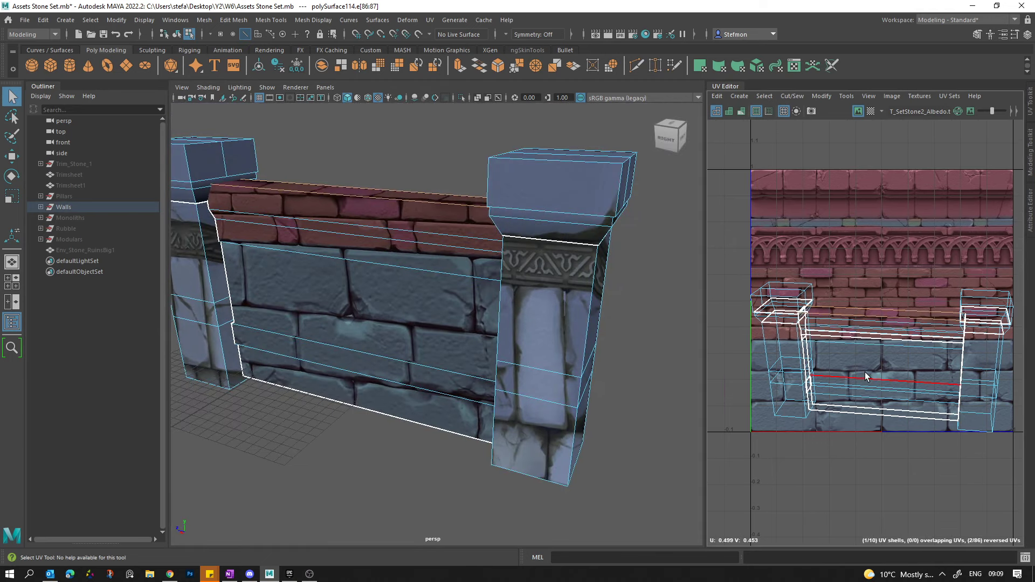
Cut the UVs along the long horizontal edges of the moulding above the main wall panel.
{"action": "left_click", "coordinate": [361, 246]}
{"action": "left_click", "coordinate": [319, 235]}
{"action": "left_click_drag", "start_coordinate": [453, 275], "coordinate": [321, 219], "text": "alt"}
{"action": "left_click_drag", "start_coordinate": [445, 292], "coordinate": [473, 278], "text": "alt"}
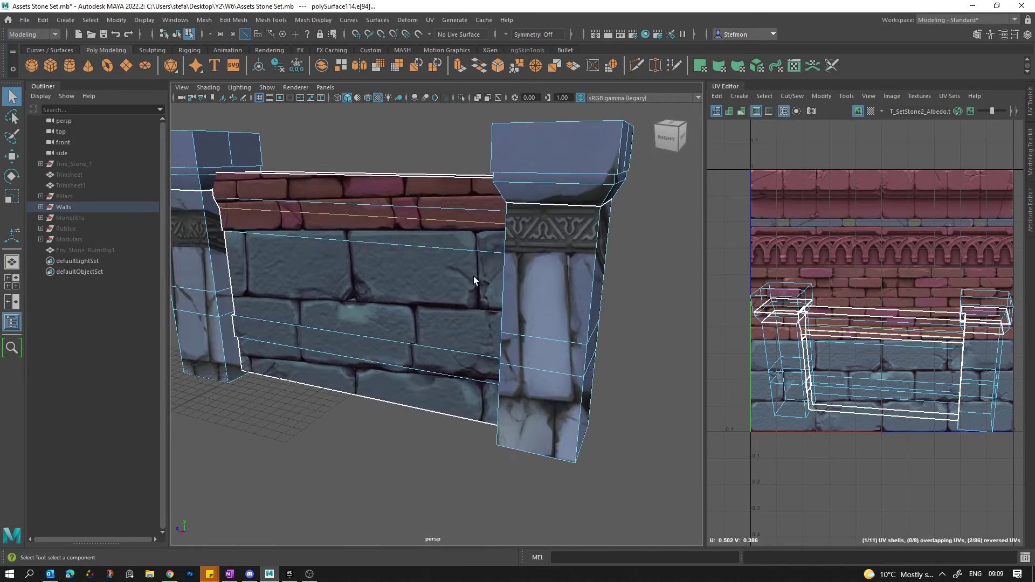
{"action": "left_click", "coordinate": [872, 343]}
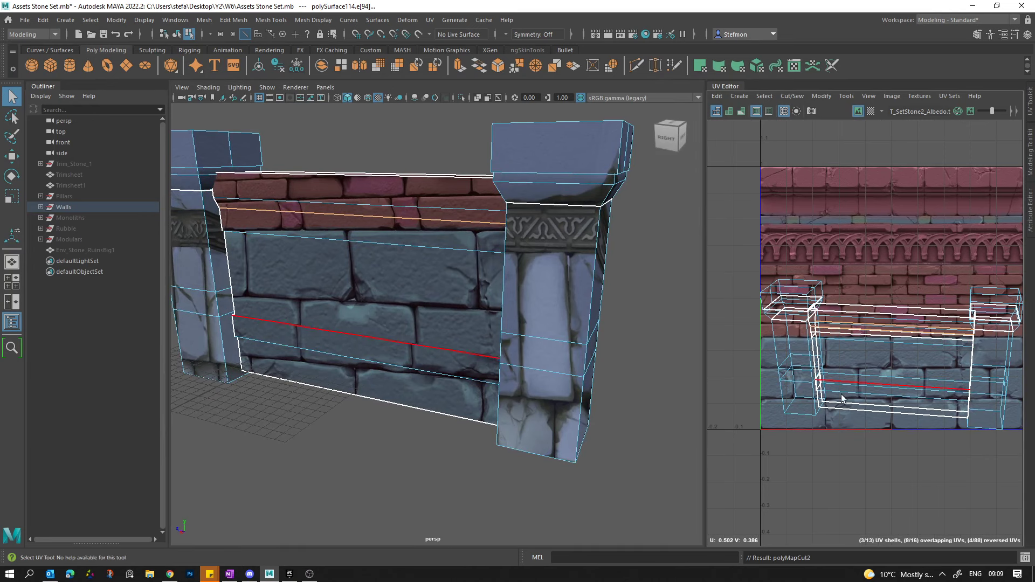
Move the overlapping UV shells of the main wall panel off the texture, side by side in empty UV space.
{"action": "right_click_drag", "start_coordinate": [958, 422], "coordinate": [956, 439]}
{"action": "left_click", "coordinate": [916, 395]}
{"action": "left_click", "coordinate": [915, 373]}
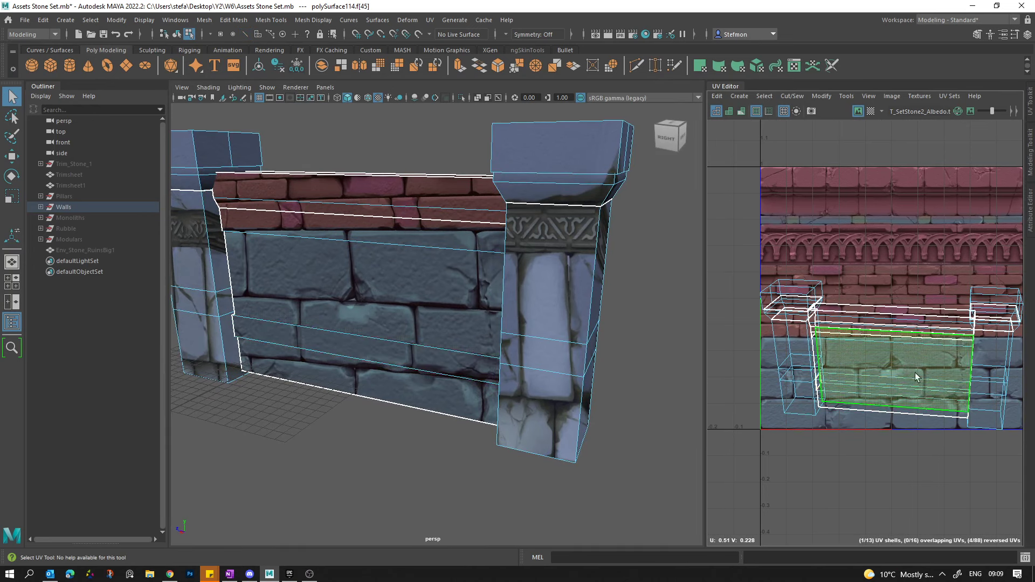
{"action": "scroll", "coordinate": [914, 373], "scroll_direction": "down", "scroll_amount": 2}
{"action": "key", "text": "w"}
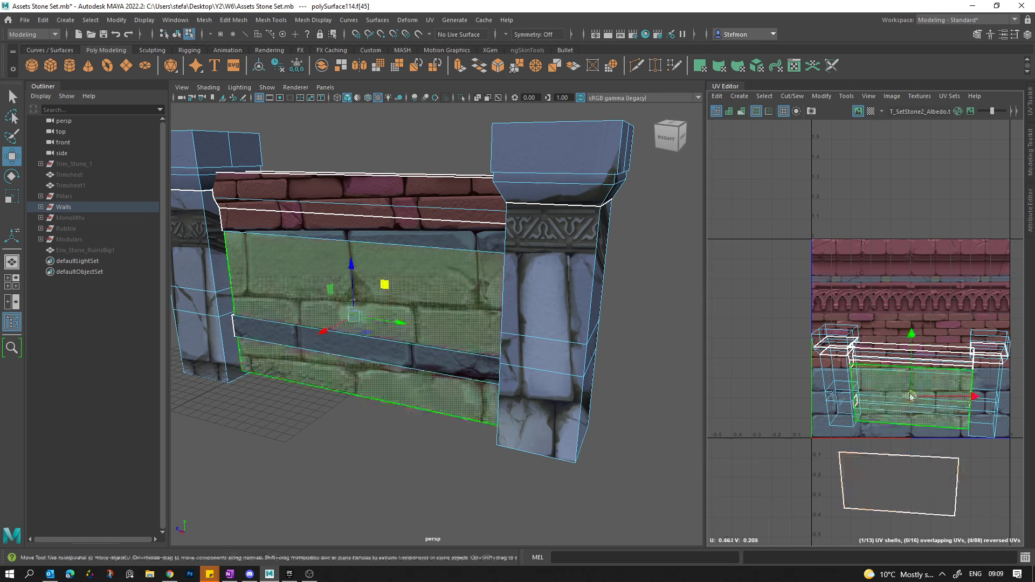
{"action": "left_click_drag", "start_coordinate": [912, 396], "coordinate": [752, 485]}
Select the upper moulding's UV shells without the pillar shells and move them together beside the texture.
{"action": "left_click", "coordinate": [910, 367]}
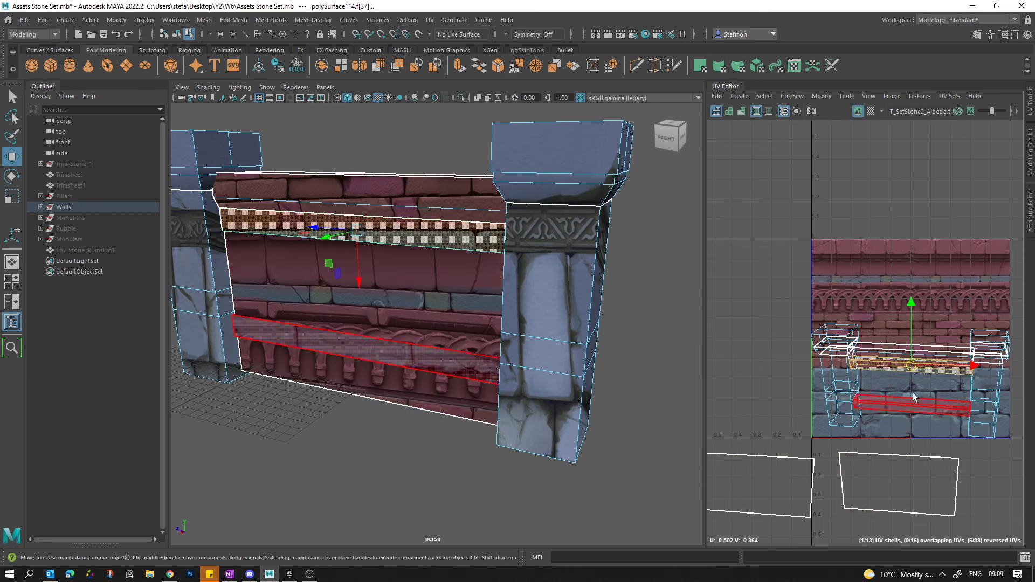
{"action": "left_click", "coordinate": [884, 360]}
{"action": "left_click_drag", "start_coordinate": [725, 430], "coordinate": [725, 430]}
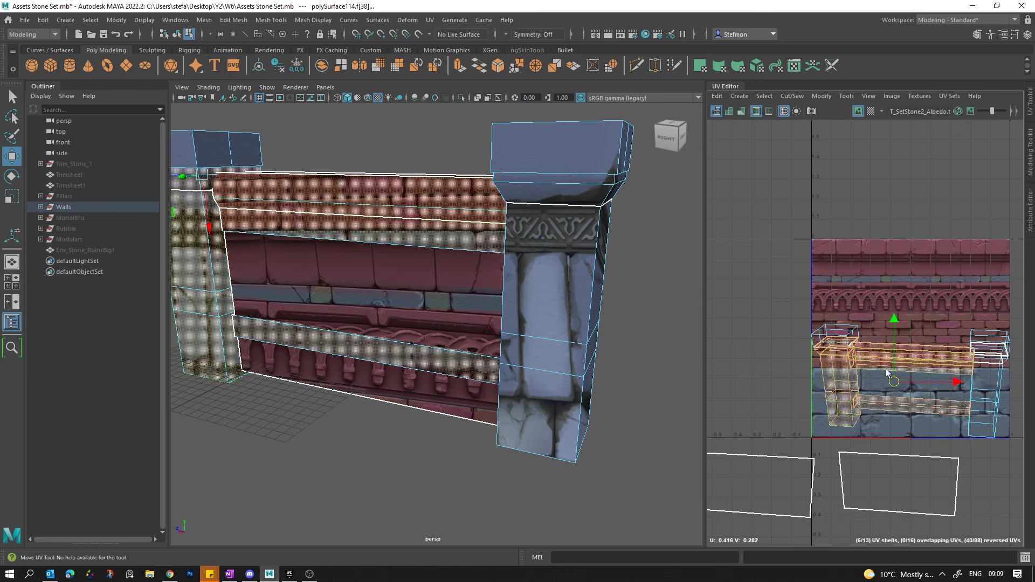
{"action": "left_click", "coordinate": [929, 377]}
{"action": "left_click", "coordinate": [917, 358]}
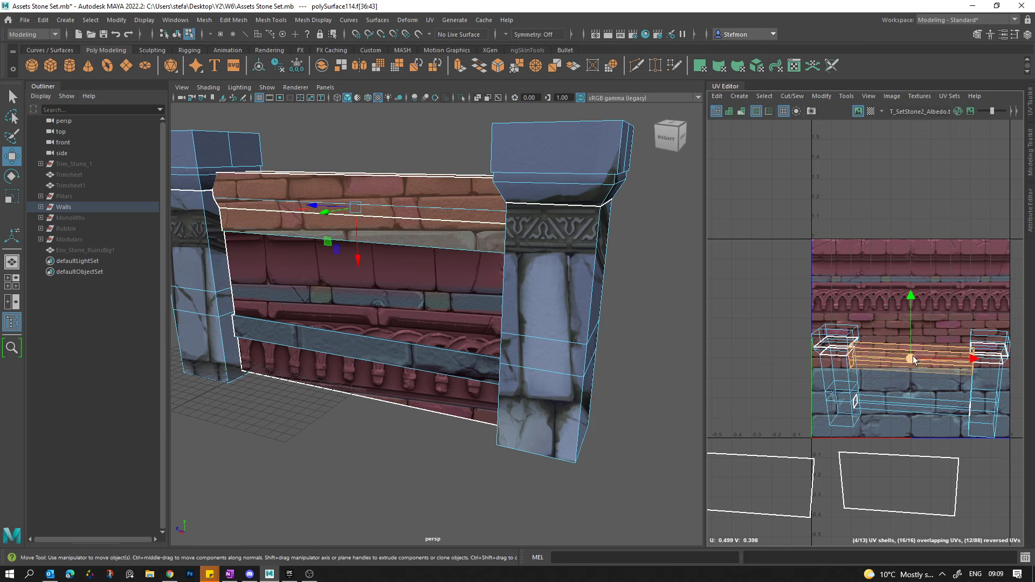
{"action": "left_click_drag", "start_coordinate": [913, 356], "coordinate": [742, 413]}
Separate the stacked moulding shells in empty UV space, moving the lower moulding strip above the others.
{"action": "left_click", "coordinate": [770, 367]}
{"action": "left_click", "coordinate": [760, 407]}
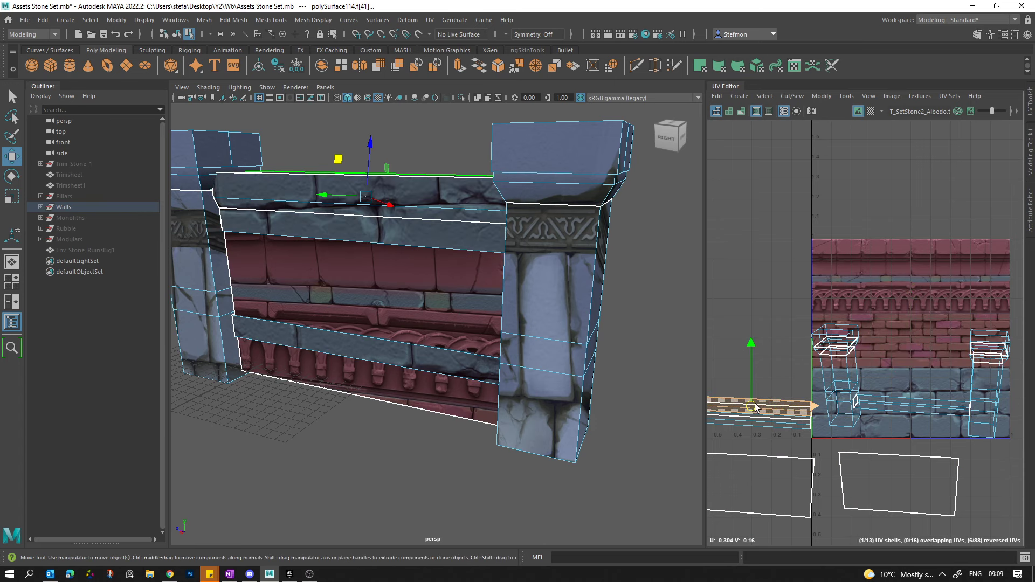
{"action": "left_click", "coordinate": [767, 411]}
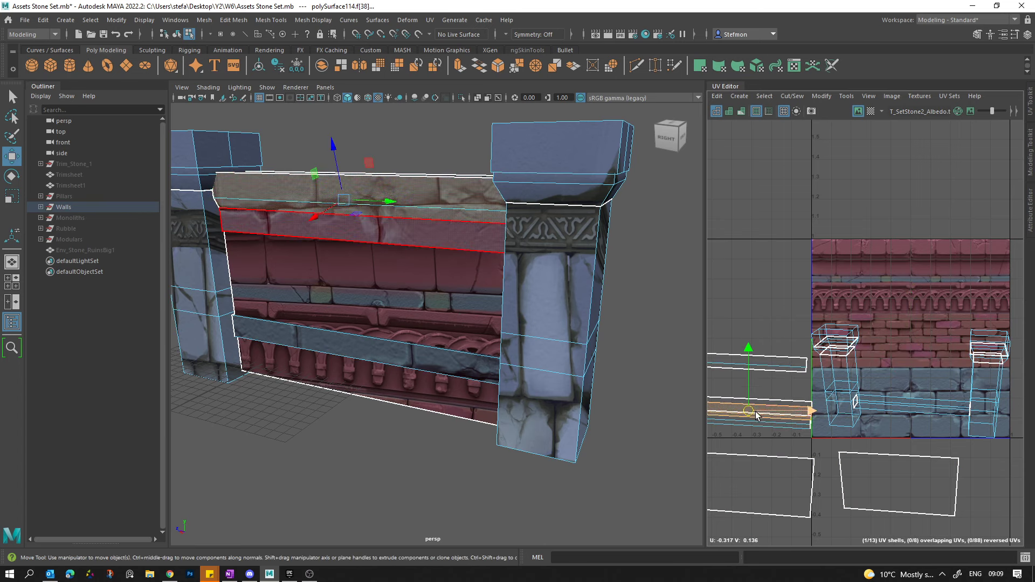
{"action": "left_click_drag", "start_coordinate": [751, 412], "coordinate": [738, 294]}
{"action": "left_click", "coordinate": [758, 400]}
{"action": "left_click", "coordinate": [749, 417]}
{"action": "mouse_move", "coordinate": [408, 301]}
{"action": "left_mouse_down", "text": "alt"}
{"action": "mouse_move", "coordinate": [326, 271]}
{"action": "mouse_move", "coordinate": [284, 286]}
{"action": "mouse_move", "coordinate": [271, 259]}
{"action": "mouse_move", "coordinate": [393, 268]}
{"action": "mouse_move", "coordinate": [400, 291]}
{"action": "left_mouse_up", "text": "alt"}
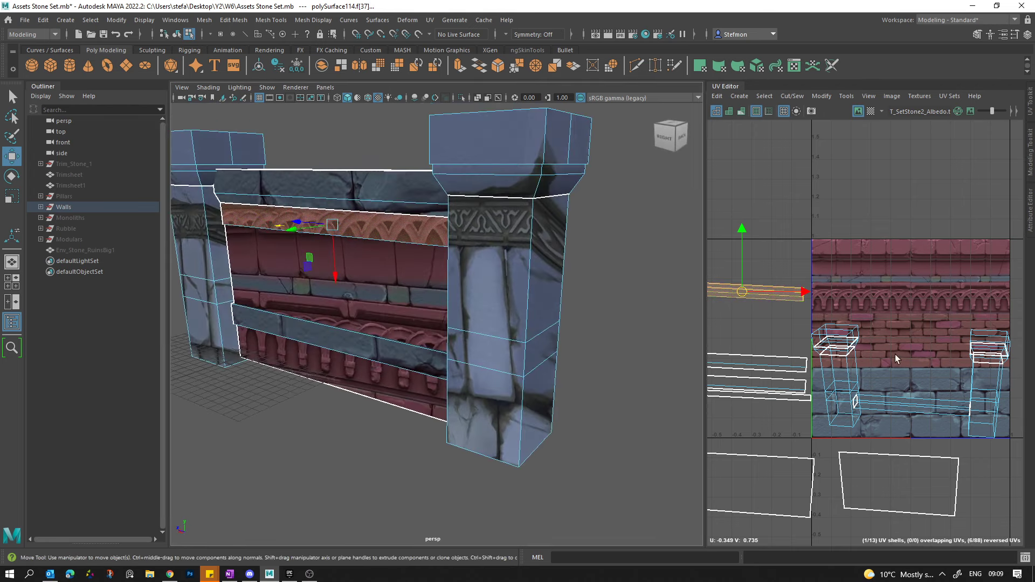
{"action": "middle_click_drag", "start_coordinate": [895, 358], "coordinate": [938, 332], "text": "alt"}
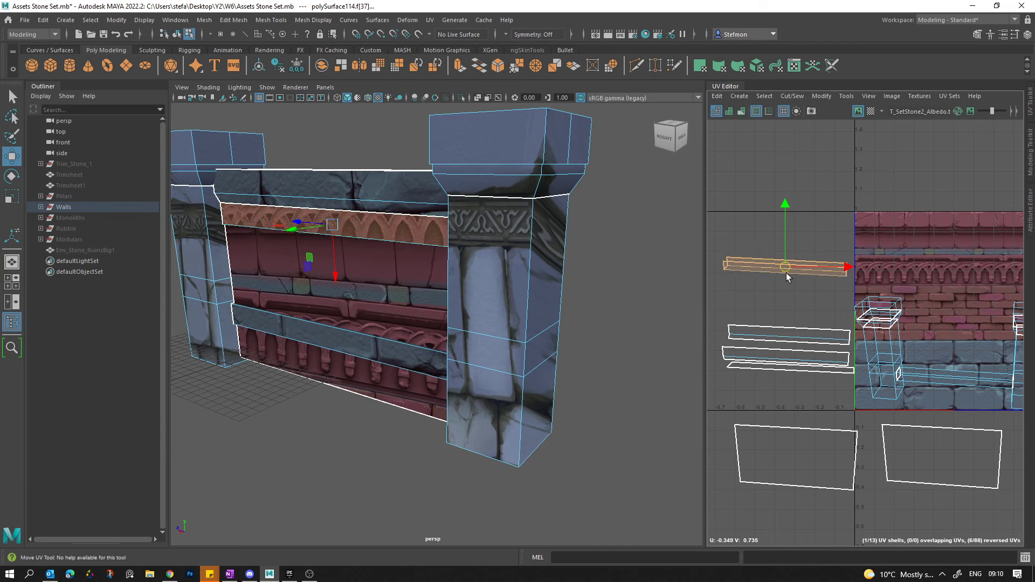
Move the UV shell of the moulding strip above the main wall panel slightly down, and cut it along the strip's lower edge.
{"action": "left_click_drag", "start_coordinate": [787, 277], "coordinate": [783, 303]}
{"action": "left_click_drag", "start_coordinate": [396, 309], "coordinate": [349, 333], "text": "alt"}
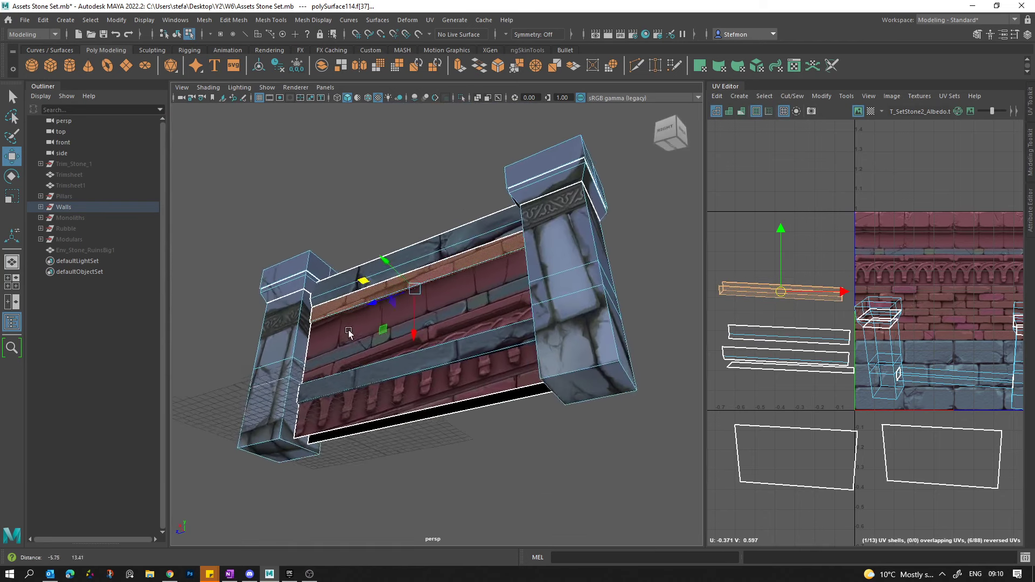
{"action": "right_click_drag", "start_coordinate": [349, 333], "coordinate": [489, 434], "text": "alt"}
{"action": "left_click_drag", "start_coordinate": [490, 434], "coordinate": [415, 318], "text": "alt"}
{"action": "key", "text": "q"}
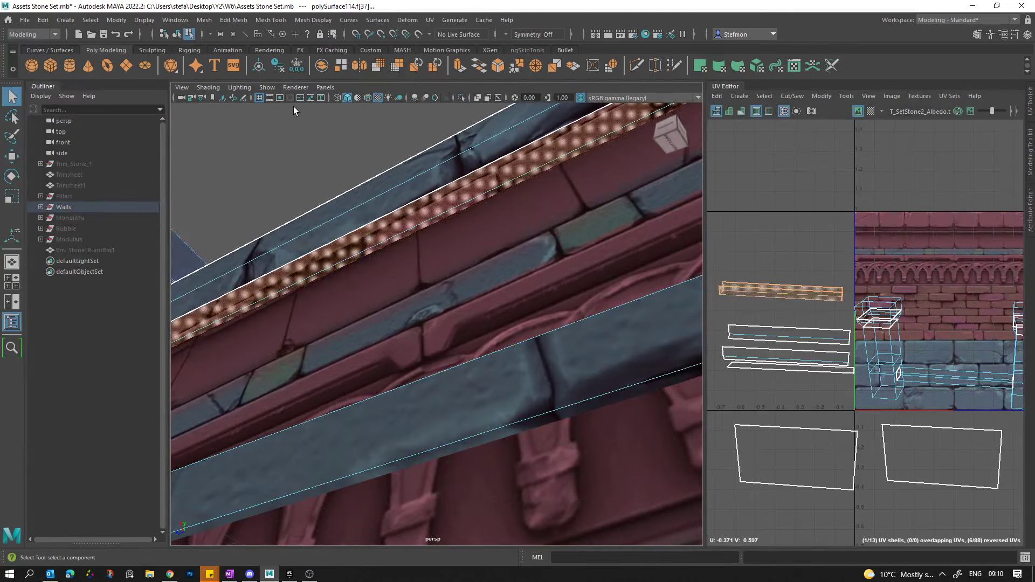
{"action": "left_click", "coordinate": [354, 145]}
{"action": "right_click_drag", "start_coordinate": [369, 241], "coordinate": [347, 174]}
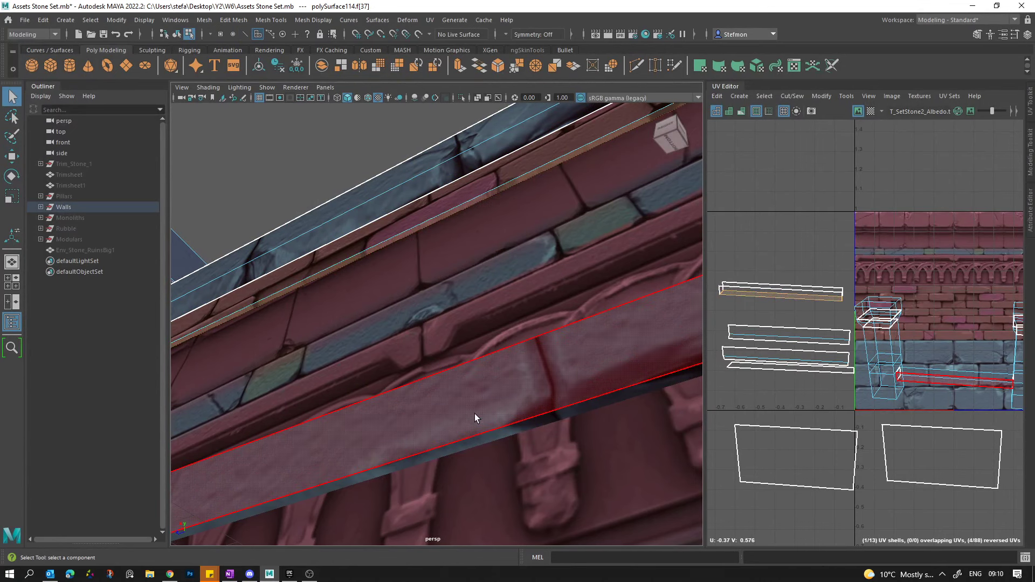
{"action": "key", "text": "ctrl+z"}
{"action": "key", "text": "ctrl+z"}
{"action": "right_click_drag", "start_coordinate": [493, 384], "coordinate": [453, 313], "text": "alt"}
{"action": "left_click_drag", "start_coordinate": [453, 313], "coordinate": [506, 396], "text": "alt"}
{"action": "right_click_drag", "start_coordinate": [505, 396], "coordinate": [577, 464], "text": "alt"}
{"action": "left_click_drag", "start_coordinate": [577, 463], "coordinate": [545, 397], "text": "alt"}
Select the wall's pillar and lower ledge UV shells and move them off the texture into the empty UV space below.
{"action": "left_click", "coordinate": [500, 414]}
{"action": "right_click_drag", "start_coordinate": [737, 335], "coordinate": [694, 287]}
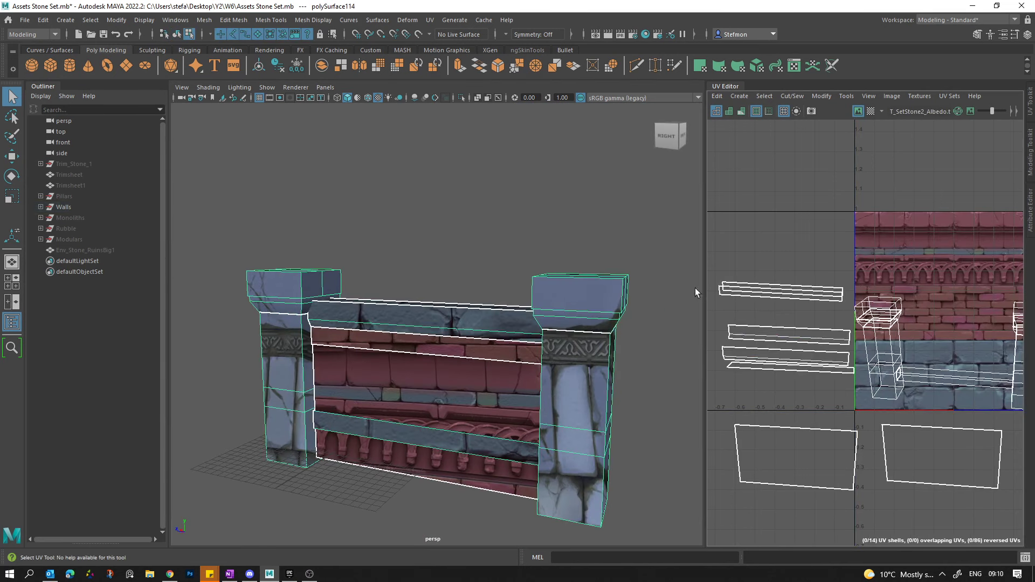
{"action": "right_click_drag", "start_coordinate": [952, 363], "coordinate": [884, 332]}
{"action": "middle_click_drag", "start_coordinate": [933, 358], "coordinate": [811, 284], "text": "alt"}
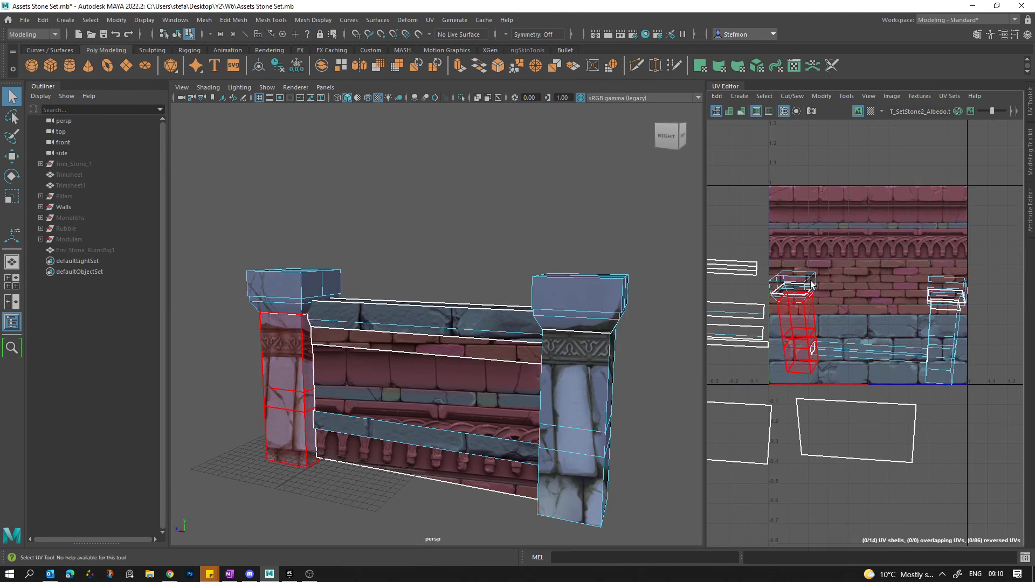
{"action": "left_click_drag", "start_coordinate": [927, 361], "coordinate": [927, 363]}
{"action": "key", "text": "w"}
{"action": "left_click_drag", "start_coordinate": [864, 326], "coordinate": [1034, 530]}
Select the UV shells of both wall panels and all moulding strips, and unfold them.
{"action": "middle_click_drag", "start_coordinate": [847, 401], "coordinate": [994, 362], "text": "alt"}
{"action": "left_click_drag", "start_coordinate": [792, 453], "coordinate": [976, 182]}
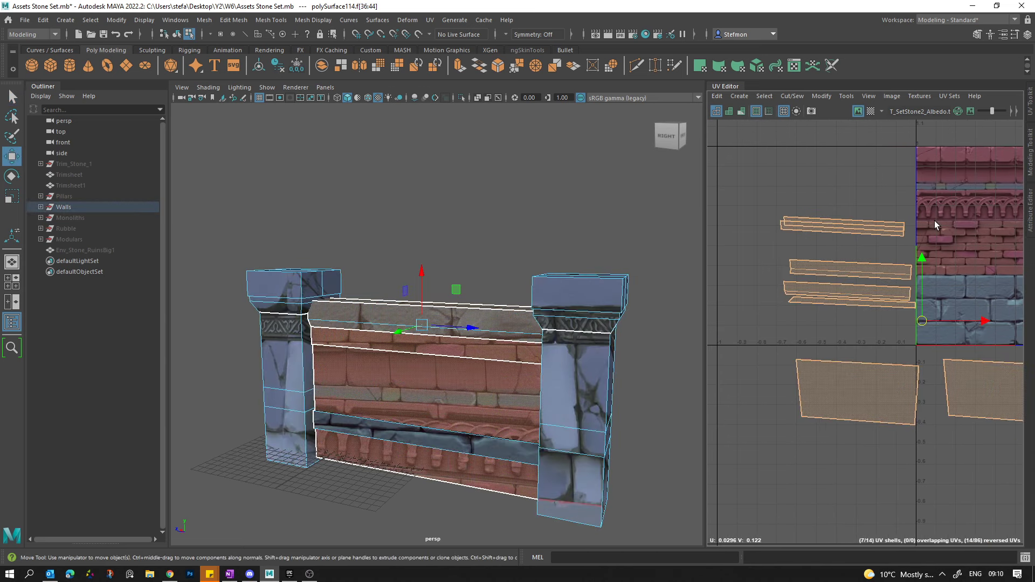
{"action": "key", "text": "ctrl+u"}
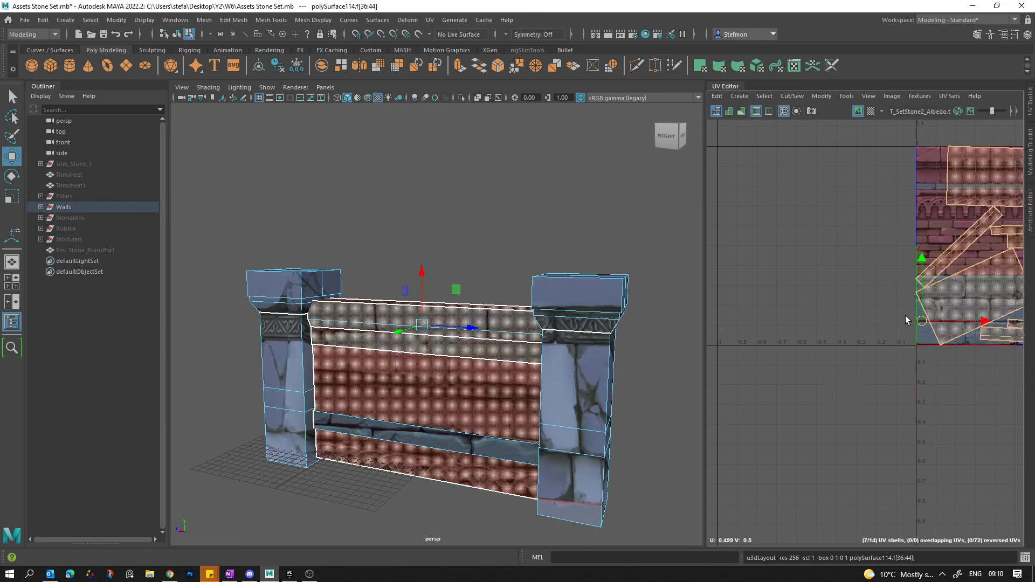
Lay out the selected shells with pre-rotation Horizontal, pre-scaling Preserve UV Ratios and a shell padding of 2 pixels.
{"action": "left_click", "coordinate": [821, 96]}
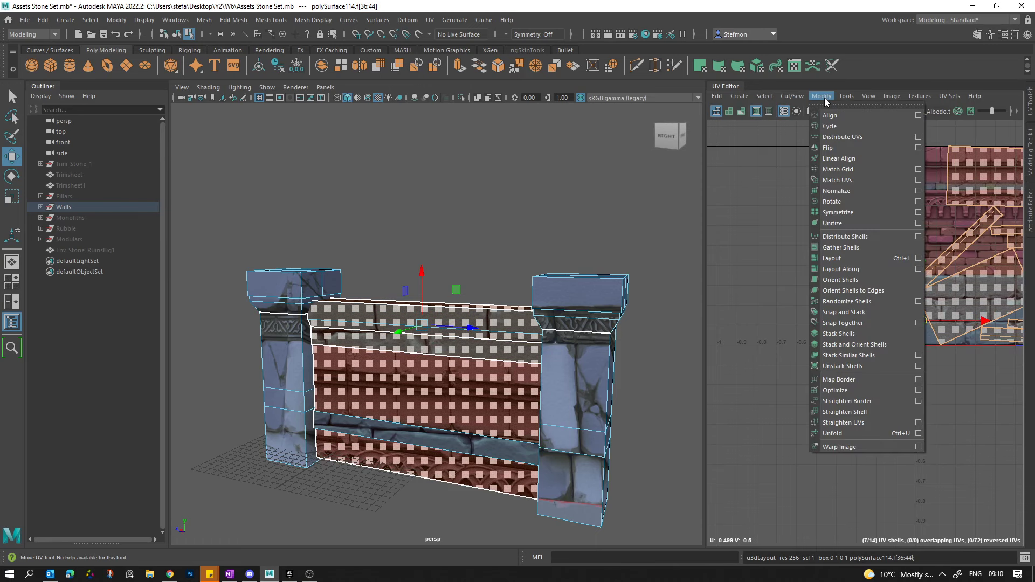
{"action": "left_click", "coordinate": [918, 259]}
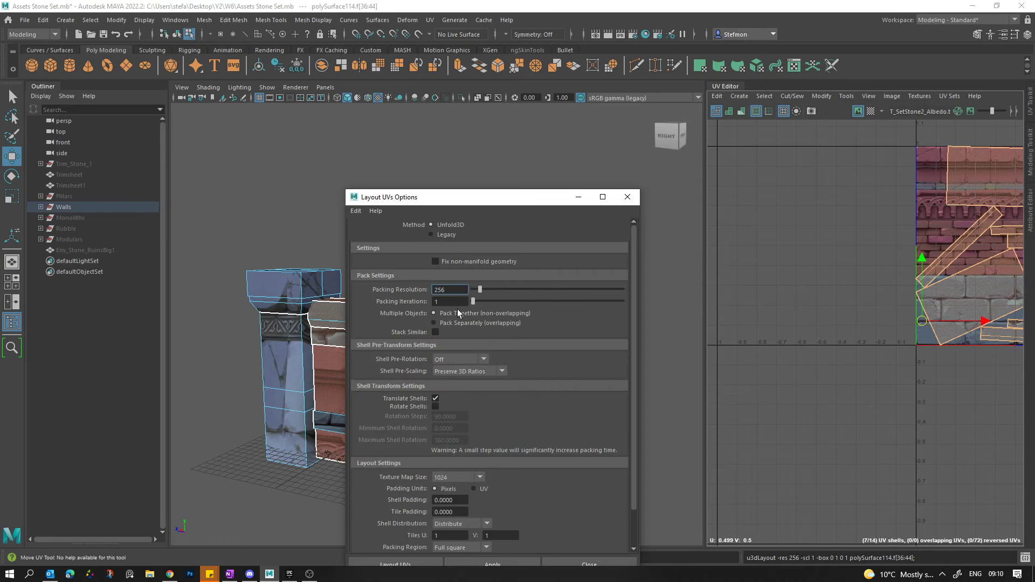
{"action": "left_click", "coordinate": [458, 392]}
{"action": "left_click", "coordinate": [459, 370]}
{"action": "left_click", "coordinate": [467, 374]}
{"action": "left_click", "coordinate": [464, 396]}
{"action": "left_click_drag", "start_coordinate": [497, 200], "coordinate": [501, 73]}
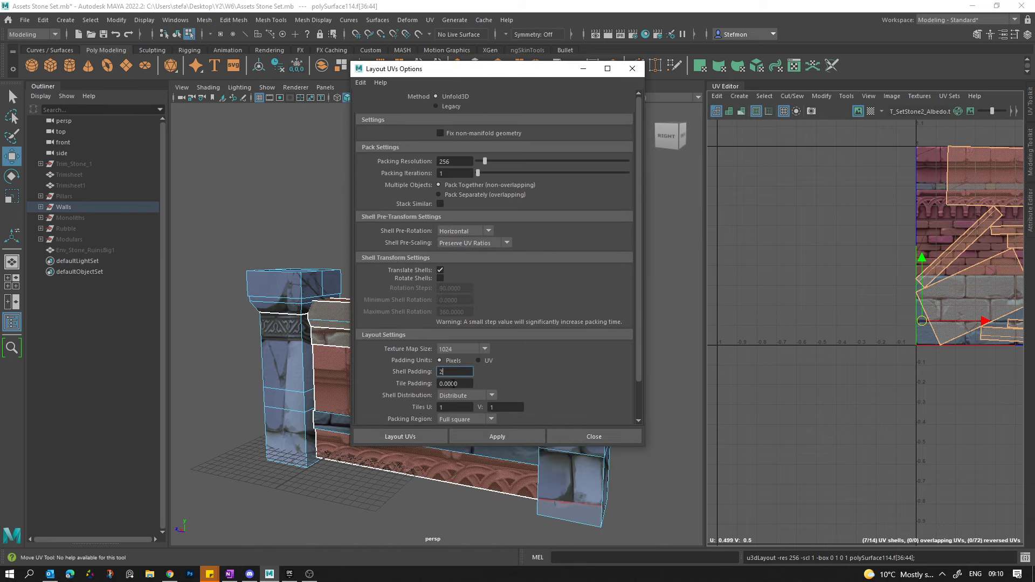
{"action": "left_click", "coordinate": [421, 437]}
Move the laid-out panel and moulding shells together off the texture into the empty UV space beside it.
{"action": "scroll", "coordinate": [800, 283], "scroll_direction": "up", "scroll_amount": 5}
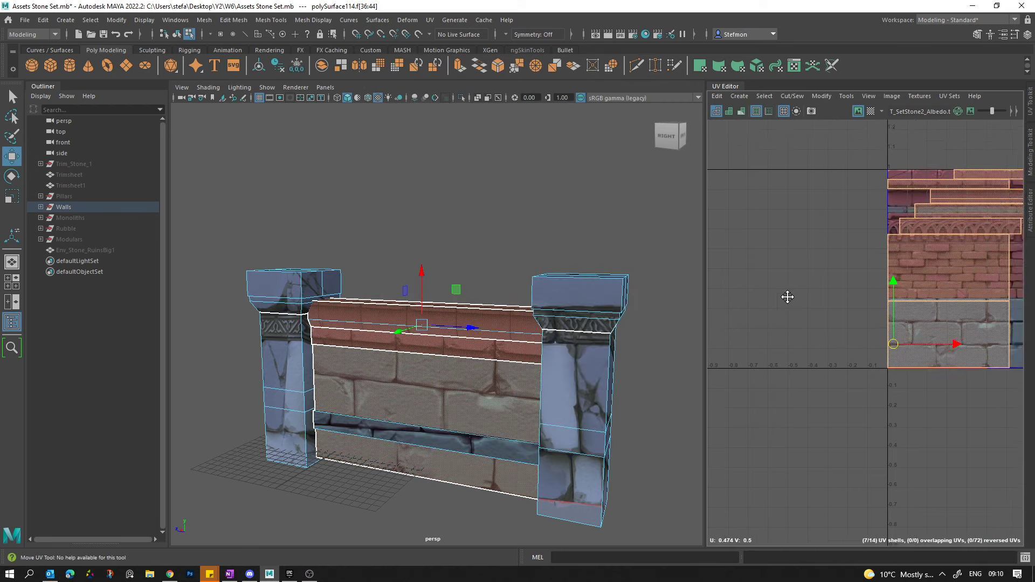
{"action": "right_click_drag", "start_coordinate": [1032, 306], "coordinate": [884, 309], "text": "alt"}
{"action": "middle_click_drag", "start_coordinate": [884, 309], "coordinate": [842, 316], "text": "alt"}
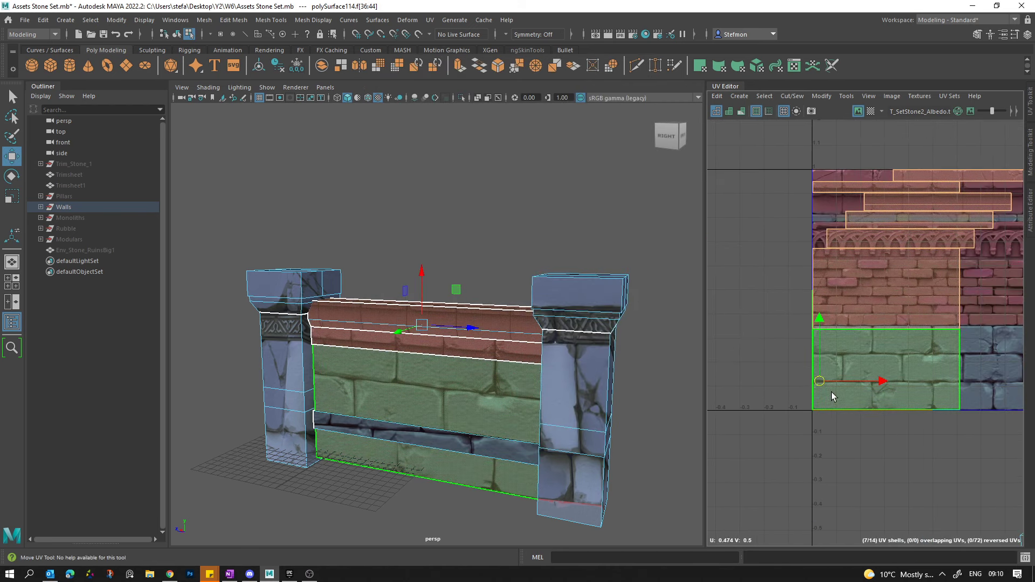
{"action": "left_click_drag", "start_coordinate": [820, 381], "coordinate": [561, 399]}
Select the front wall panel's UV shell and place it over the large blue stone blocks of the trim sheet.
{"action": "key", "text": "w"}
{"action": "left_click", "coordinate": [435, 408]}
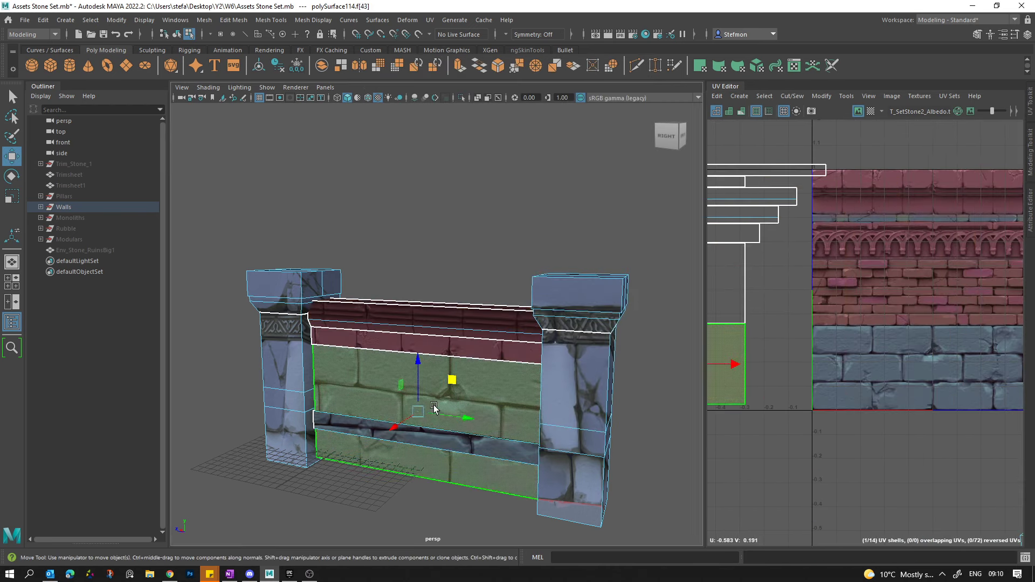
{"action": "middle_click_drag", "start_coordinate": [891, 376], "coordinate": [872, 360], "text": "alt"}
{"action": "left_click_drag", "start_coordinate": [720, 352], "coordinate": [925, 325]}
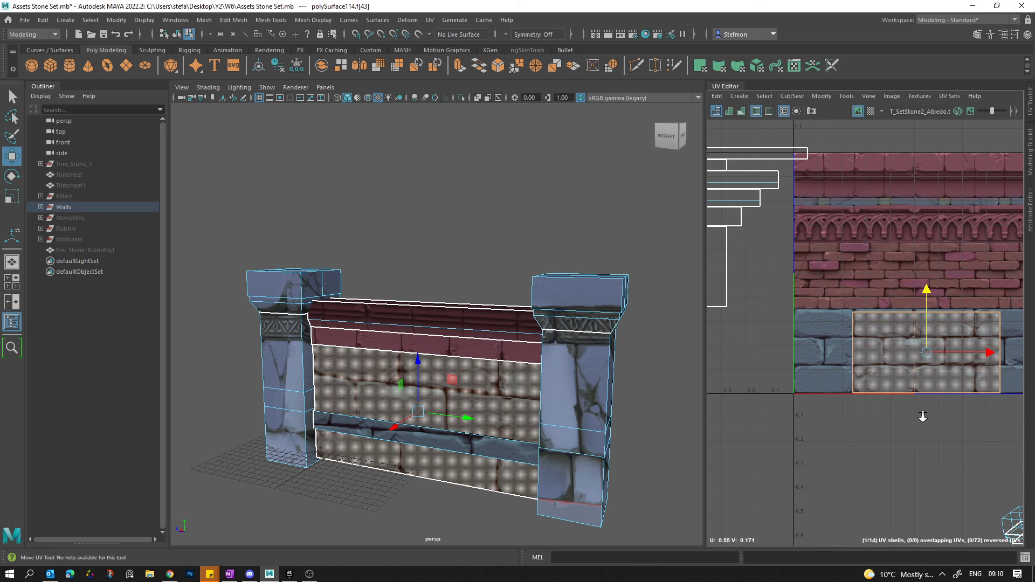
{"action": "scroll", "coordinate": [923, 416], "scroll_direction": "down", "scroll_amount": 2}
{"action": "scroll", "coordinate": [498, 386], "scroll_direction": "up", "scroll_amount": 3}
Move the front wall panel's UV shell straight up onto the red brick rows of the trim sheet.
{"action": "right_click_drag", "start_coordinate": [511, 381], "coordinate": [536, 353]}
{"action": "left_click_drag", "start_coordinate": [537, 353], "coordinate": [493, 391], "text": "alt"}
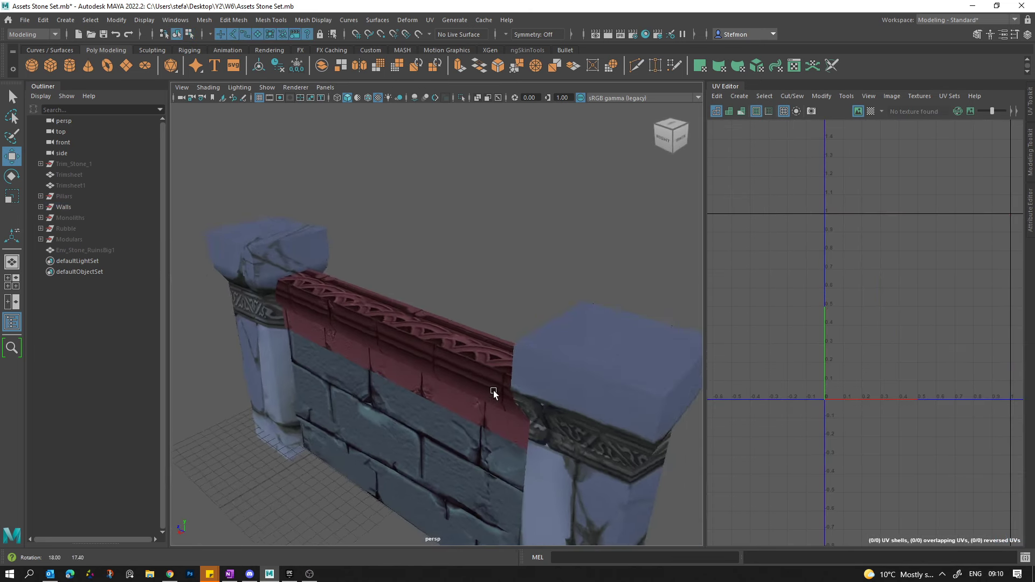
{"action": "scroll", "coordinate": [491, 396], "scroll_direction": "up", "scroll_amount": 1}
{"action": "left_click", "coordinate": [465, 457]}
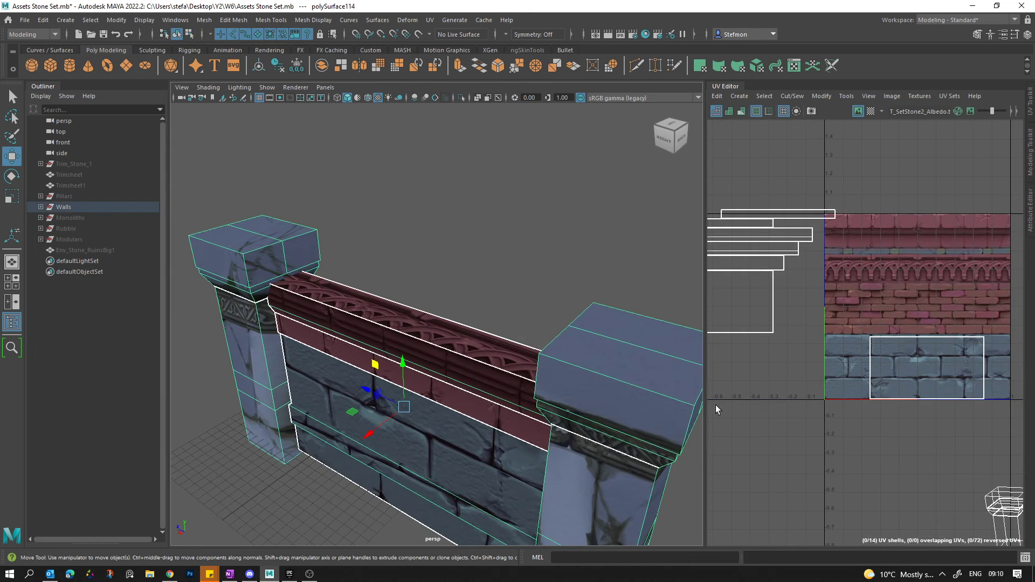
{"action": "scroll", "coordinate": [920, 364], "scroll_direction": "up", "scroll_amount": 3}
{"action": "key", "text": "F8"}
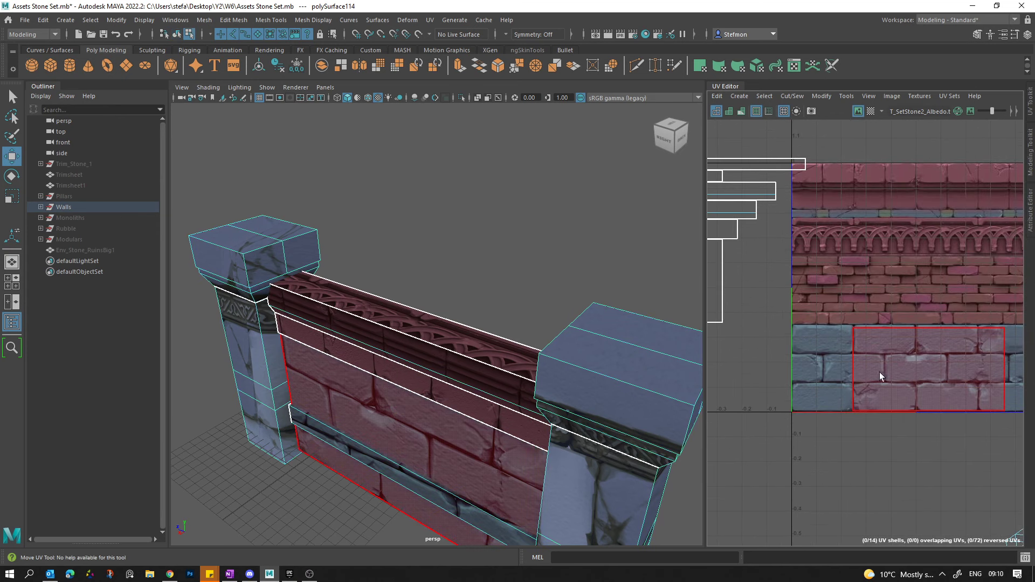
{"action": "left_click", "coordinate": [878, 372]}
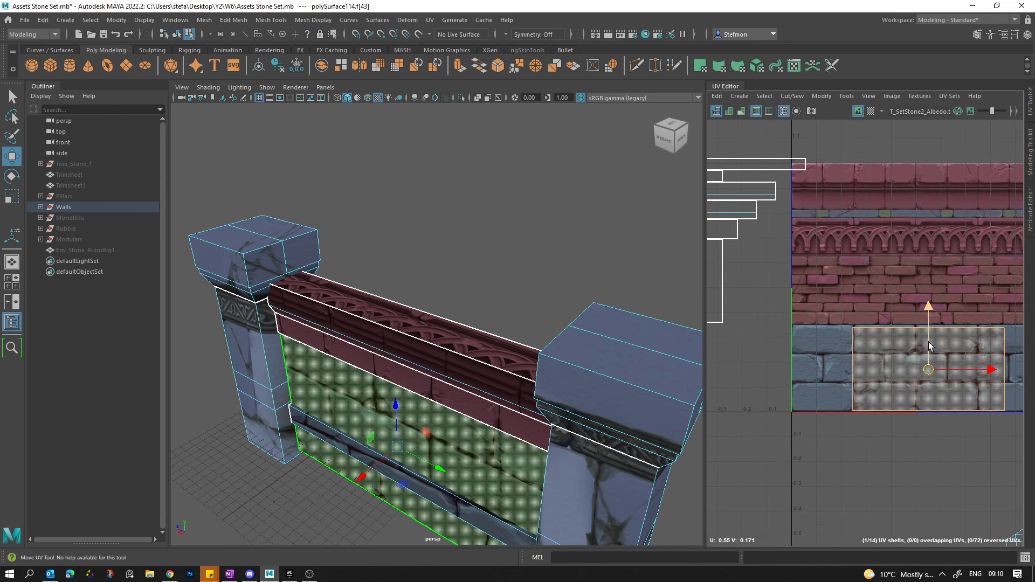
{"action": "left_click_drag", "start_coordinate": [928, 346], "coordinate": [928, 286]}
Examine how the red brick and blue stone rows fall on the wall's front panel.
{"action": "left_click_drag", "start_coordinate": [607, 372], "coordinate": [593, 381], "text": "alt"}
{"action": "key", "text": "F8"}
{"action": "left_click", "coordinate": [501, 319]}
{"action": "scroll", "coordinate": [458, 338], "scroll_direction": "down", "scroll_amount": 5}
{"action": "left_click_drag", "start_coordinate": [458, 338], "coordinate": [458, 317], "text": "alt"}
{"action": "middle_click_drag", "start_coordinate": [458, 317], "coordinate": [426, 264], "text": "alt"}
{"action": "scroll", "coordinate": [433, 264], "scroll_direction": "up", "scroll_amount": 5}
{"action": "left_click", "coordinate": [412, 257]}
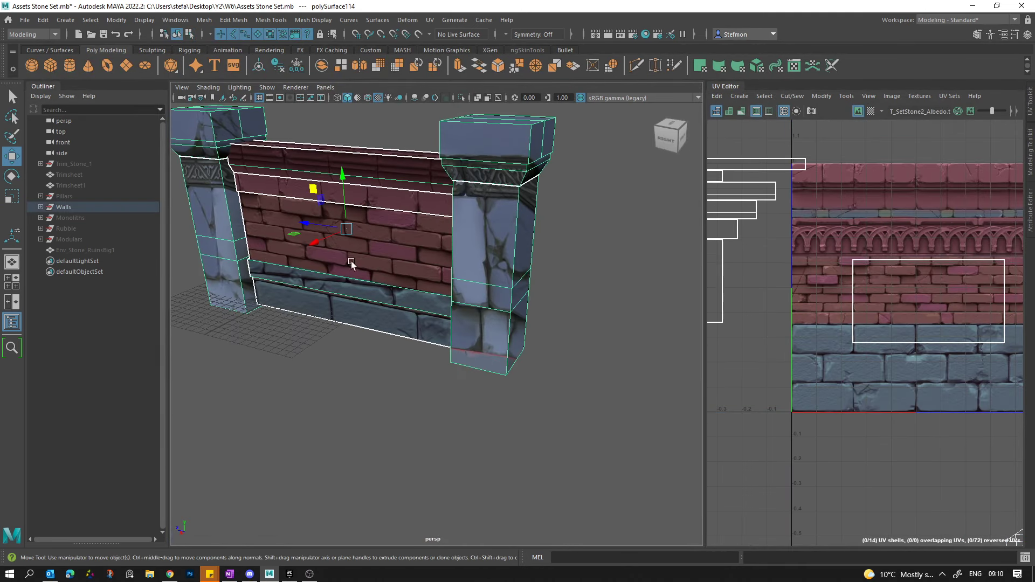
{"action": "left_click_drag", "start_coordinate": [464, 282], "coordinate": [450, 293], "text": "alt"}
Enlarge the front panel's UV shell to about the texture's full width, covering the red brick rows and most of the blue stone.
{"action": "right_click_drag", "start_coordinate": [937, 300], "coordinate": [912, 291]}
{"action": "left_click", "coordinate": [925, 301]}
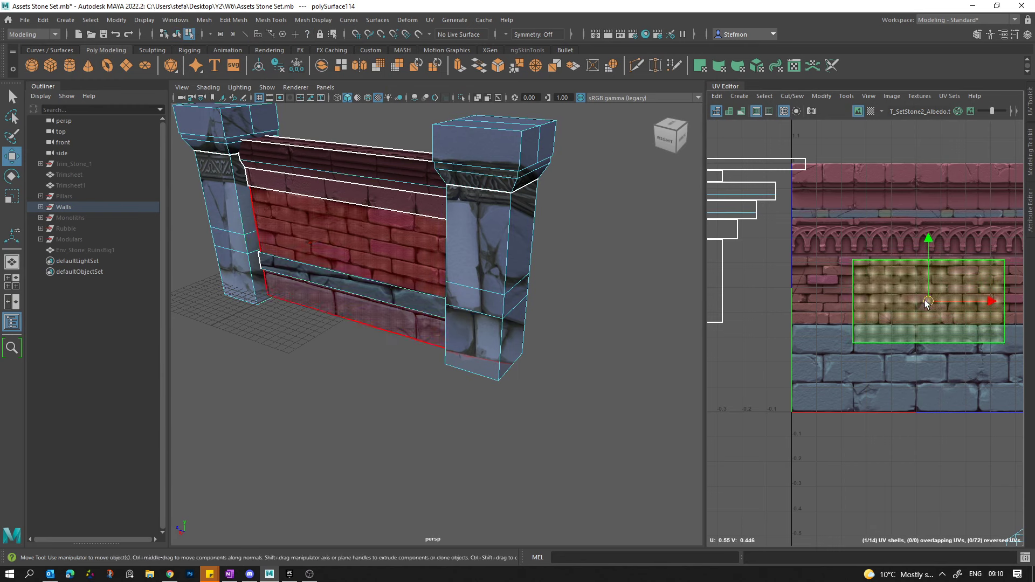
{"action": "left_click_drag", "start_coordinate": [927, 283], "coordinate": [966, 330]}
{"action": "key", "text": "r"}
Examine the enlarged brick and stone pattern on the front panel up close, including where it meets the pillar.
{"action": "left_click", "coordinate": [601, 294]}
{"action": "left_click_drag", "start_coordinate": [600, 294], "coordinate": [523, 311], "text": "alt"}
{"action": "left_click", "coordinate": [361, 254]}
{"action": "right_click_drag", "start_coordinate": [314, 250], "coordinate": [432, 307], "text": "alt"}
{"action": "left_click_drag", "start_coordinate": [432, 307], "coordinate": [480, 306], "text": "alt"}
{"action": "middle_click_drag", "start_coordinate": [479, 306], "coordinate": [567, 344], "text": "alt"}
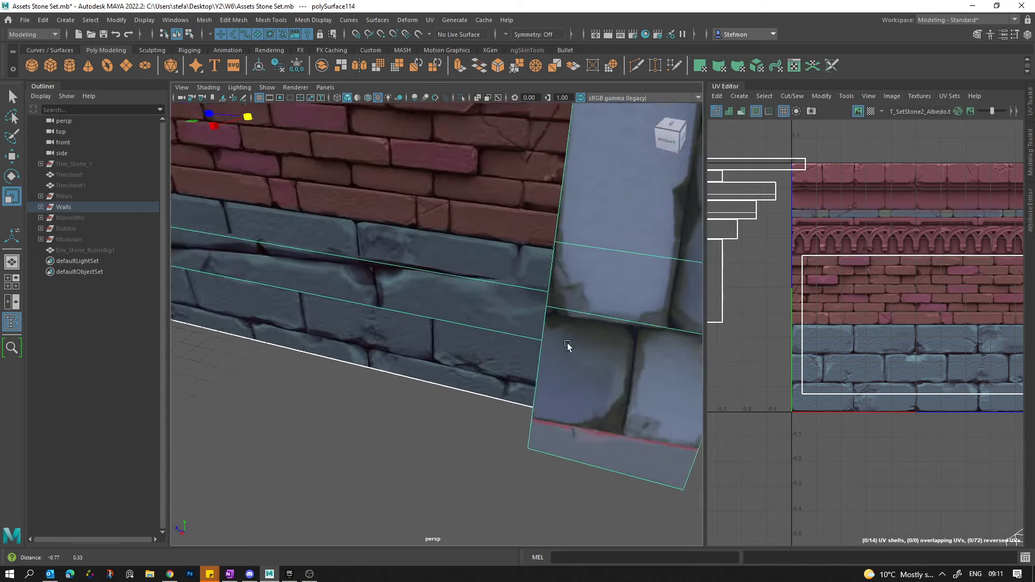
{"action": "right_click_drag", "start_coordinate": [567, 345], "coordinate": [436, 241], "text": "alt"}
{"action": "left_click_drag", "start_coordinate": [436, 241], "coordinate": [616, 377], "text": "alt"}
Move the back wall panel's UV shell onto the texture, scaling and positioning it to overlay the front panel's shell.
{"action": "middle_click_drag", "start_coordinate": [900, 328], "coordinate": [949, 320], "text": "alt"}
{"action": "left_click", "coordinate": [817, 290]}
{"action": "key", "text": "f"}
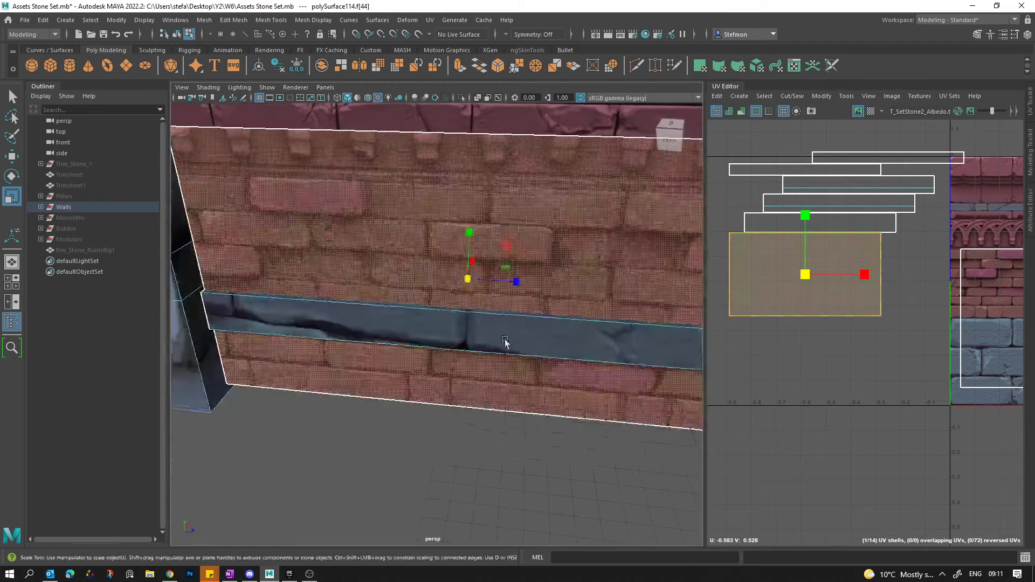
{"action": "right_click_drag", "start_coordinate": [505, 340], "coordinate": [367, 270], "text": "alt"}
{"action": "left_click_drag", "start_coordinate": [367, 270], "coordinate": [604, 264], "text": "alt"}
{"action": "middle_click_drag", "start_coordinate": [899, 289], "coordinate": [825, 286], "text": "alt"}
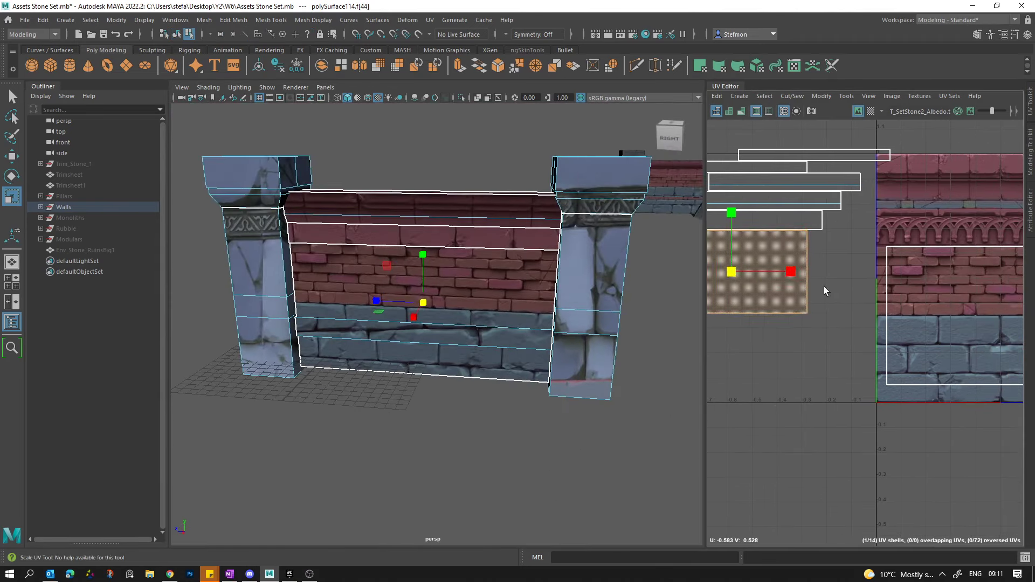
{"action": "left_click_drag", "start_coordinate": [726, 270], "coordinate": [964, 351]}
{"action": "middle_click_drag", "start_coordinate": [987, 352], "coordinate": [859, 364], "text": "alt"}
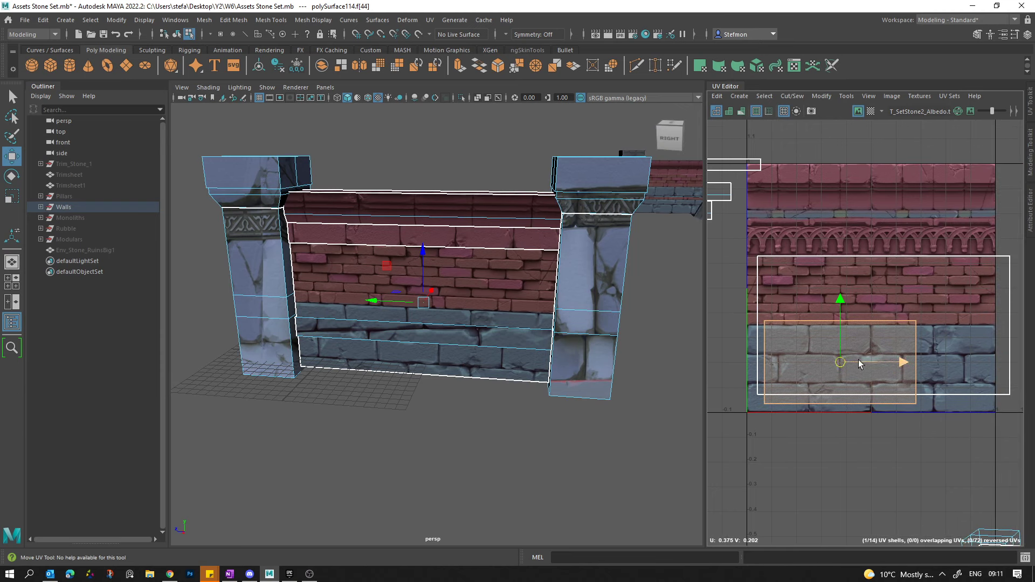
{"action": "left_click_drag", "start_coordinate": [846, 365], "coordinate": [926, 326]}
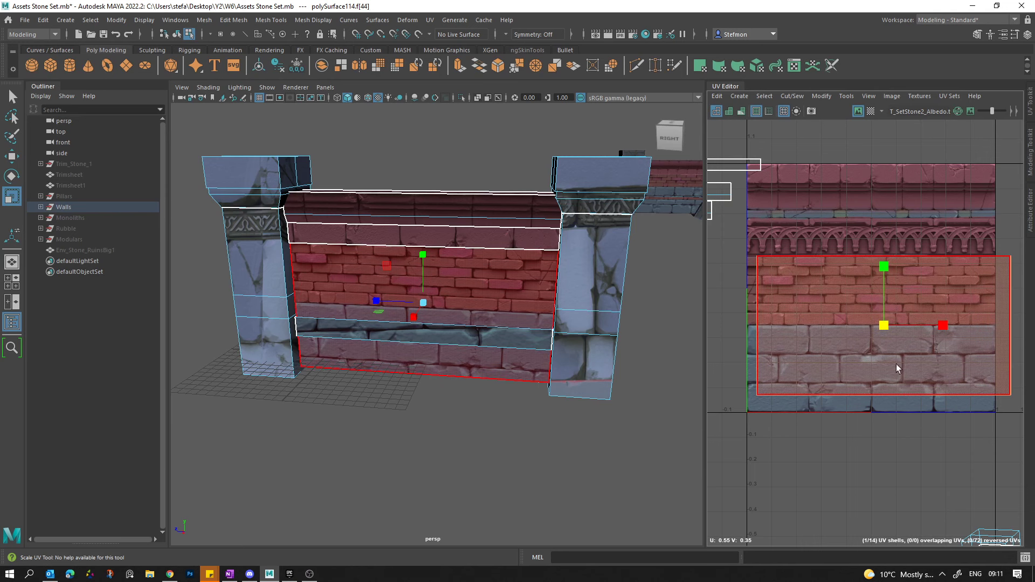
Select both wall panel shells and shift them horizontally until their side edge lines up with the texture's border.
{"action": "right_click_drag", "start_coordinate": [897, 368], "coordinate": [879, 418]}
{"action": "key", "text": "w"}
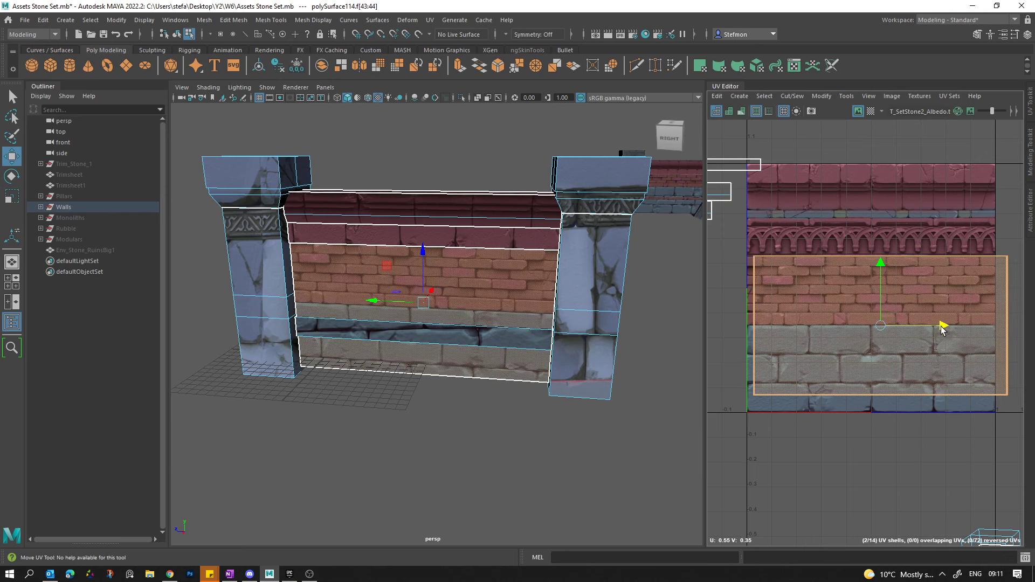
{"action": "left_click_drag", "start_coordinate": [942, 327], "coordinate": [933, 328]}
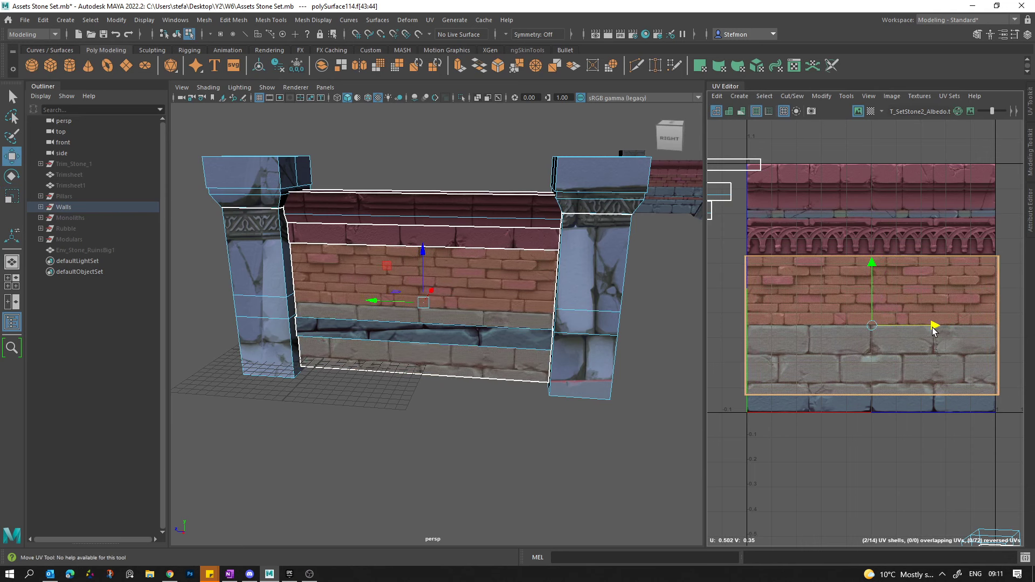
Stretch both wall panel shells horizontally well past the texture's side borders so the bricks repeat across the wall.
{"action": "left_click_drag", "start_coordinate": [522, 349], "coordinate": [585, 360], "text": "alt"}
{"action": "right_click_drag", "start_coordinate": [501, 365], "coordinate": [573, 414], "text": "alt"}
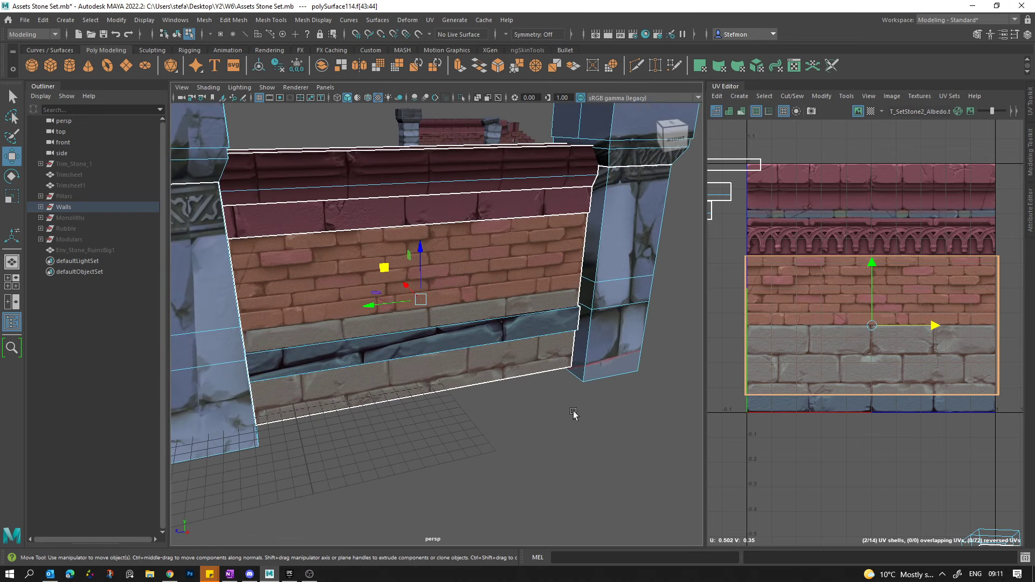
{"action": "key", "text": "r"}
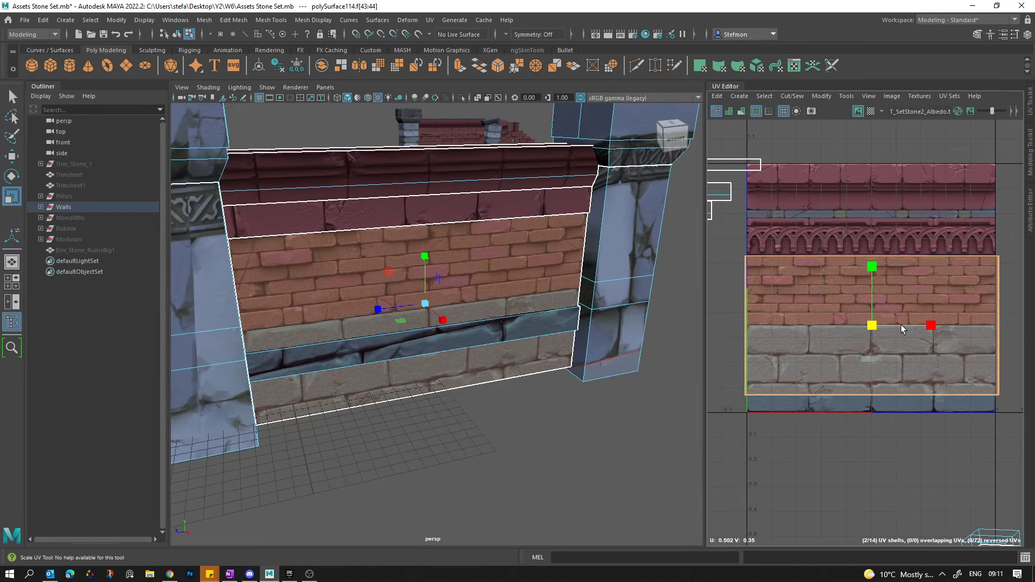
{"action": "left_click_drag", "start_coordinate": [901, 324], "coordinate": [993, 328]}
{"action": "key", "text": "F8"}
{"action": "left_click", "coordinate": [468, 274]}
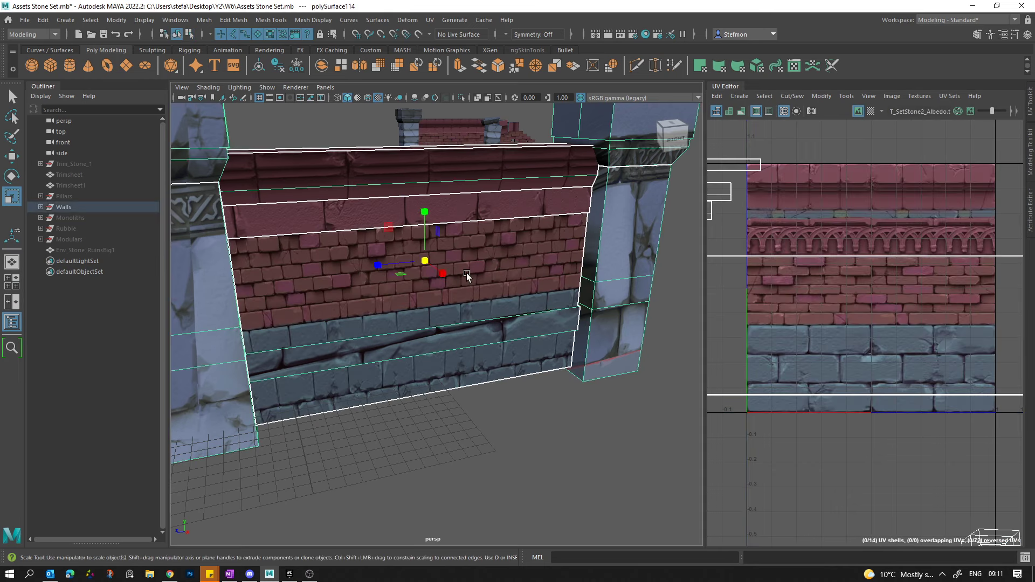
Examine the repeating brick pattern on the wall panel up close, looking at the proportions and the tiling seams.
{"action": "scroll", "coordinate": [881, 367], "scroll_direction": "down", "scroll_amount": 3}
{"action": "left_click_drag", "start_coordinate": [517, 295], "coordinate": [464, 296], "text": "alt"}
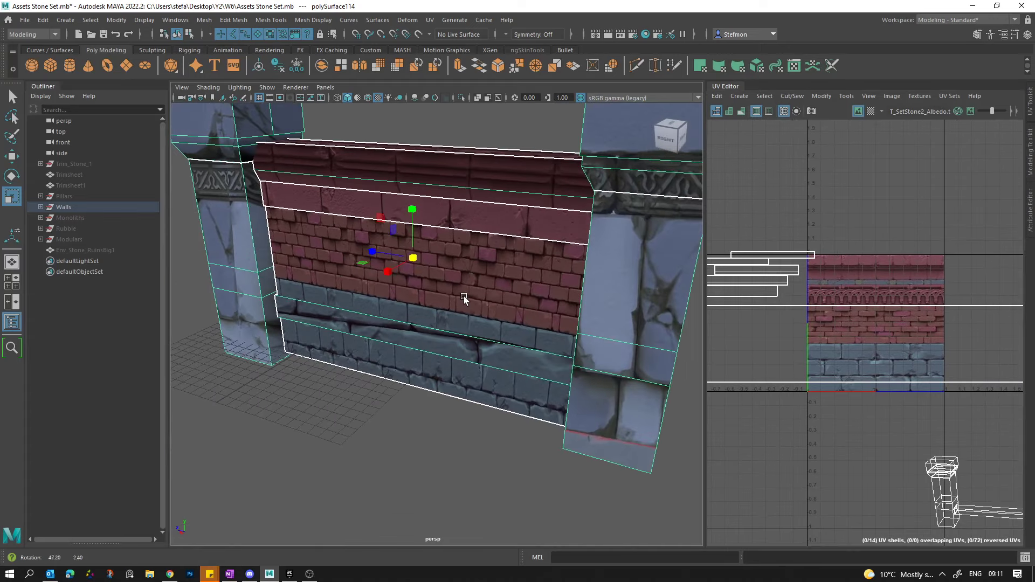
{"action": "right_click_drag", "start_coordinate": [879, 339], "coordinate": [936, 341]}
{"action": "scroll", "coordinate": [950, 356], "scroll_direction": "down", "scroll_amount": 3}
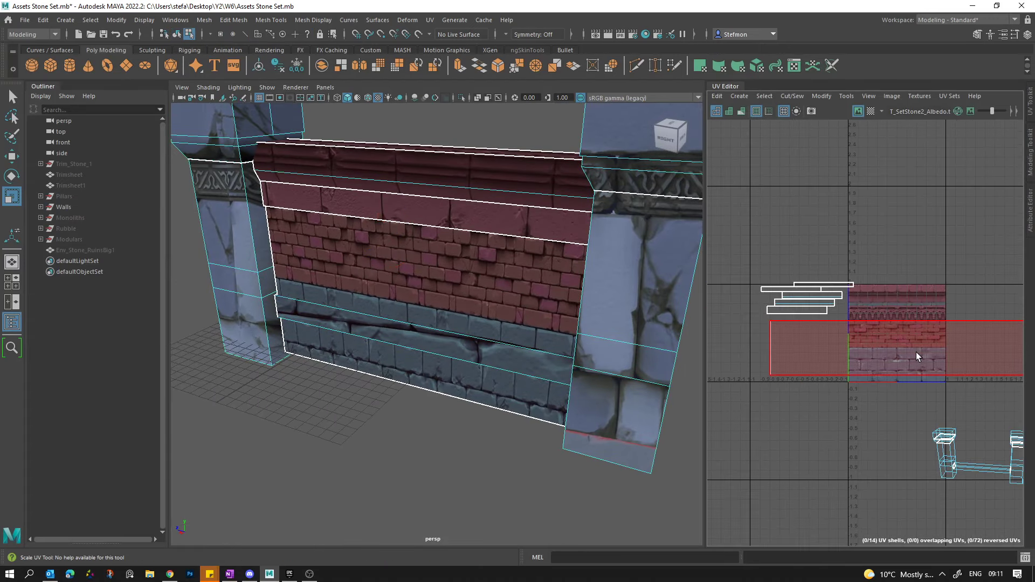
{"action": "middle_click_drag", "start_coordinate": [915, 354], "coordinate": [898, 321], "text": "alt"}
{"action": "left_click_drag", "start_coordinate": [432, 301], "coordinate": [492, 298], "text": "alt"}
{"action": "right_click_drag", "start_coordinate": [492, 298], "coordinate": [559, 340], "text": "alt"}
{"action": "scroll", "coordinate": [457, 388], "scroll_direction": "down", "scroll_amount": 3}
{"action": "left_click_drag", "start_coordinate": [458, 388], "coordinate": [596, 361], "text": "alt"}
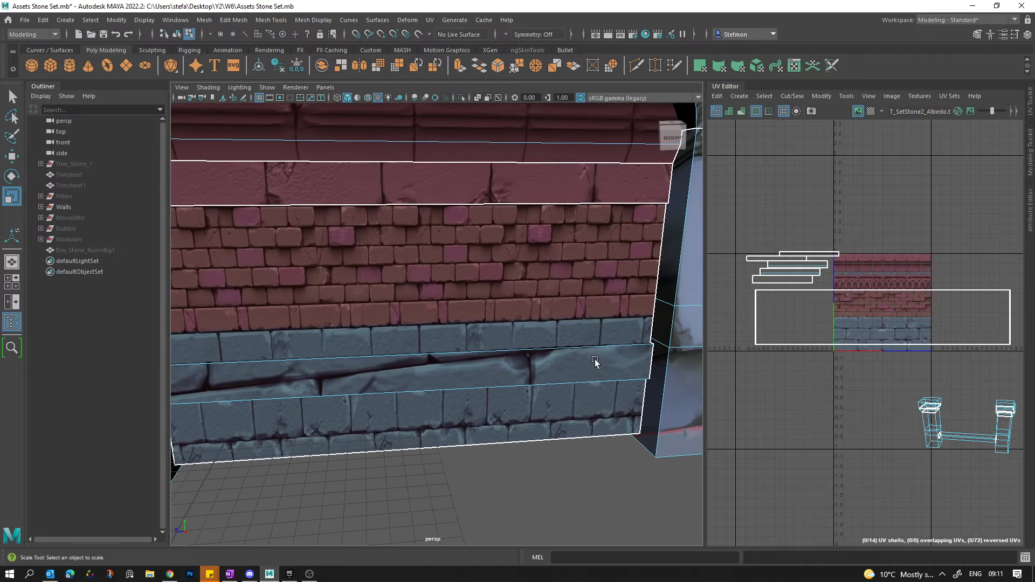
{"action": "right_click_drag", "start_coordinate": [886, 338], "coordinate": [853, 324]}
{"action": "scroll", "coordinate": [595, 256], "scroll_direction": "up", "scroll_amount": 5}
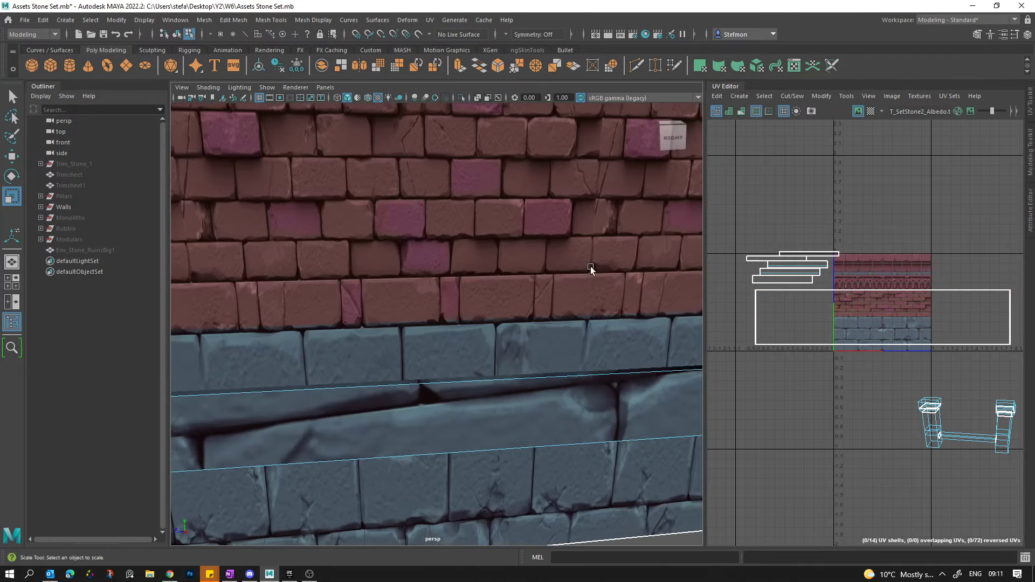
{"action": "middle_click_drag", "start_coordinate": [590, 266], "coordinate": [455, 313], "text": "alt"}
{"action": "scroll", "coordinate": [455, 314], "scroll_direction": "up", "scroll_amount": 8}
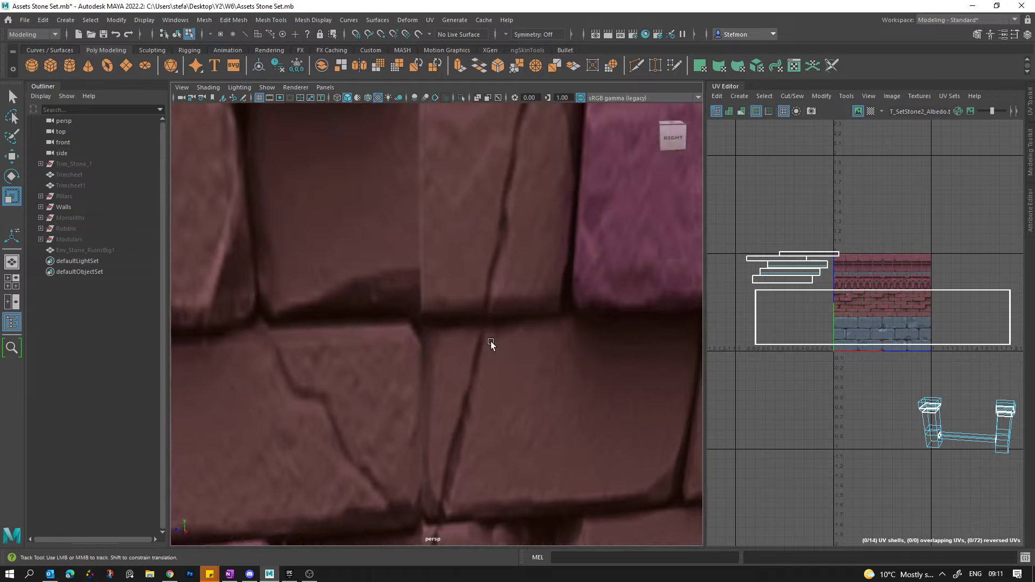
Examine the repeating bricks on the stretched wall panel from a distance and face-on, comparing them with the neighbouring assets.
{"action": "scroll", "coordinate": [504, 399], "scroll_direction": "down", "scroll_amount": 4}
{"action": "right_click_drag", "start_coordinate": [631, 438], "coordinate": [470, 357], "text": "alt"}
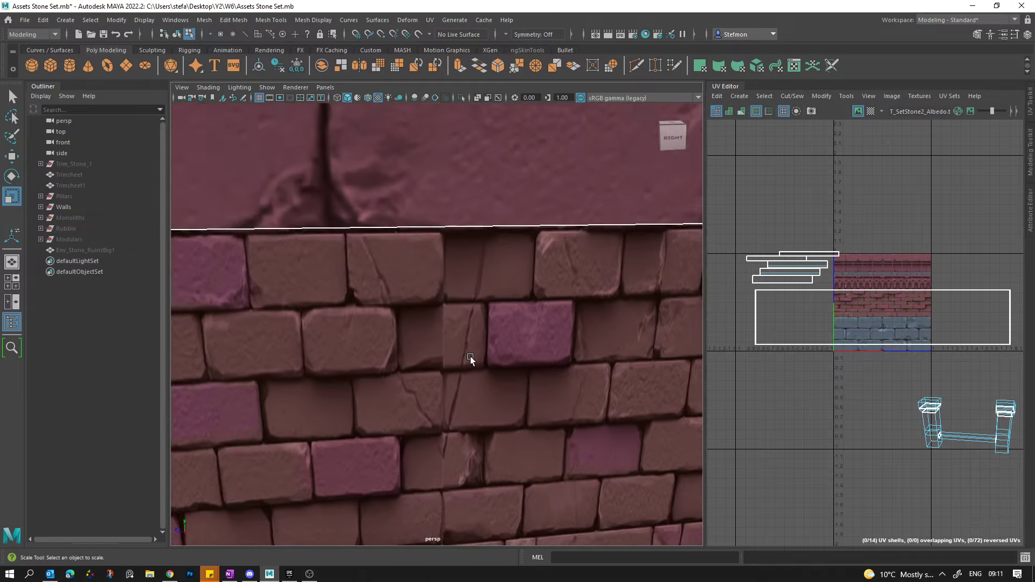
{"action": "left_click_drag", "start_coordinate": [470, 357], "coordinate": [429, 364], "text": "alt"}
{"action": "right_click_drag", "start_coordinate": [496, 404], "coordinate": [286, 294], "text": "alt"}
{"action": "right_click_drag", "start_coordinate": [399, 348], "coordinate": [337, 315], "text": "alt"}
{"action": "scroll", "coordinate": [376, 327], "scroll_direction": "down", "scroll_amount": 10}
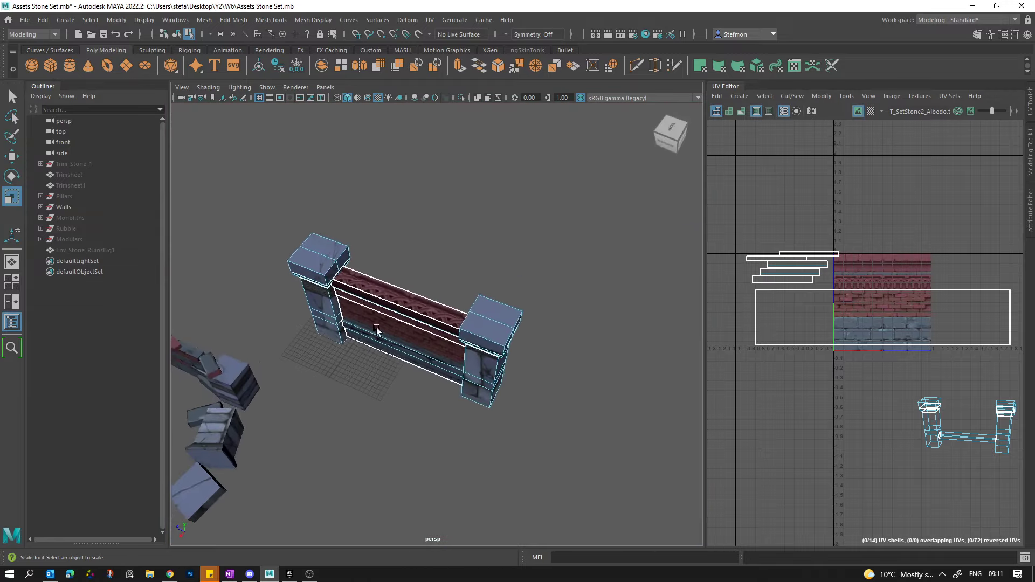
{"action": "scroll", "coordinate": [426, 367], "scroll_direction": "up", "scroll_amount": 3}
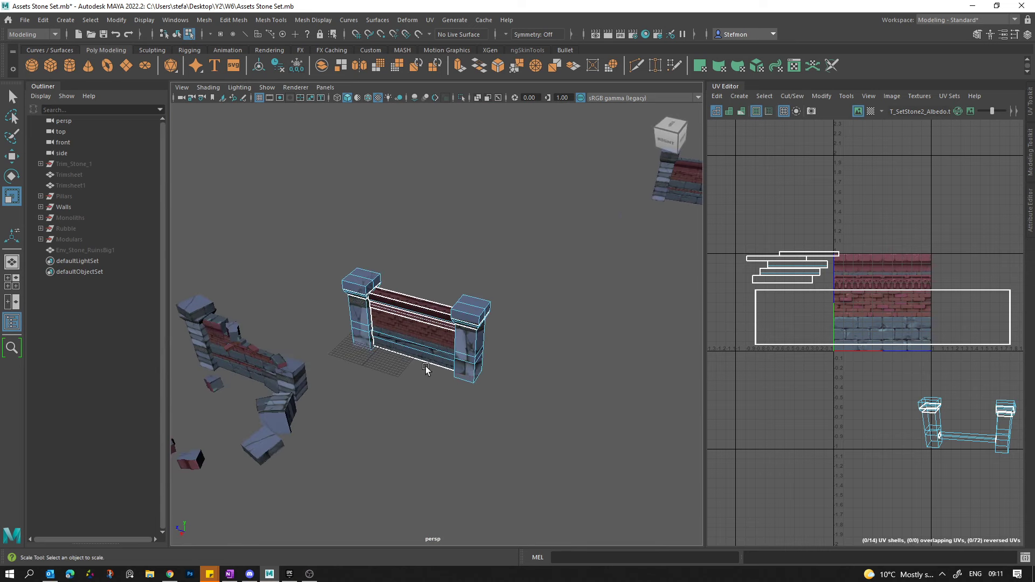
{"action": "right_click_drag", "start_coordinate": [339, 372], "coordinate": [445, 391], "text": "alt"}
{"action": "left_click_drag", "start_coordinate": [445, 391], "coordinate": [477, 363], "text": "alt"}
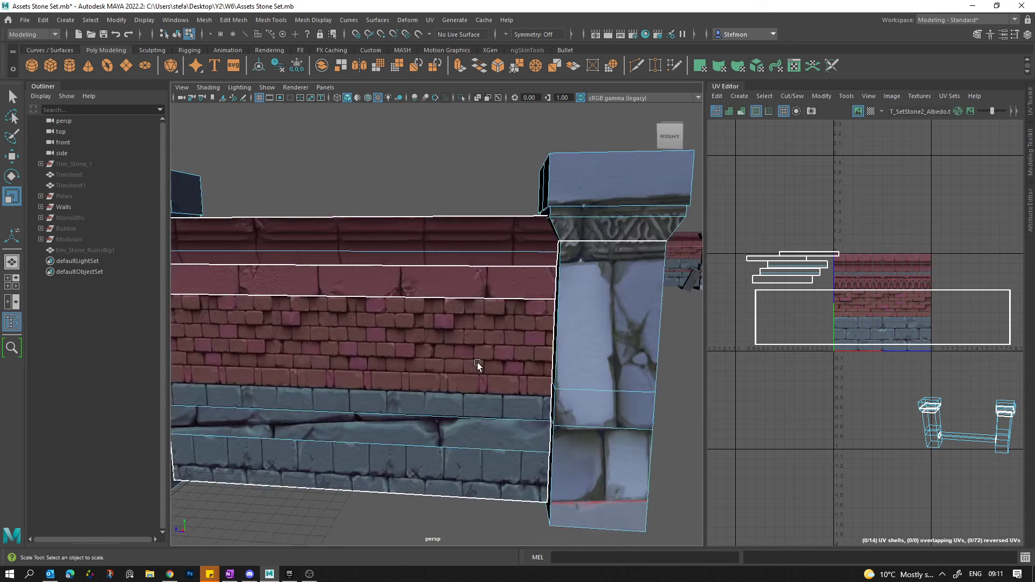
{"action": "right_click_drag", "start_coordinate": [477, 362], "coordinate": [458, 354], "text": "alt"}
Undo the horizontal stretch of both wall panel shells and clear the wall's selection.
{"action": "right_click_drag", "start_coordinate": [931, 332], "coordinate": [882, 307]}
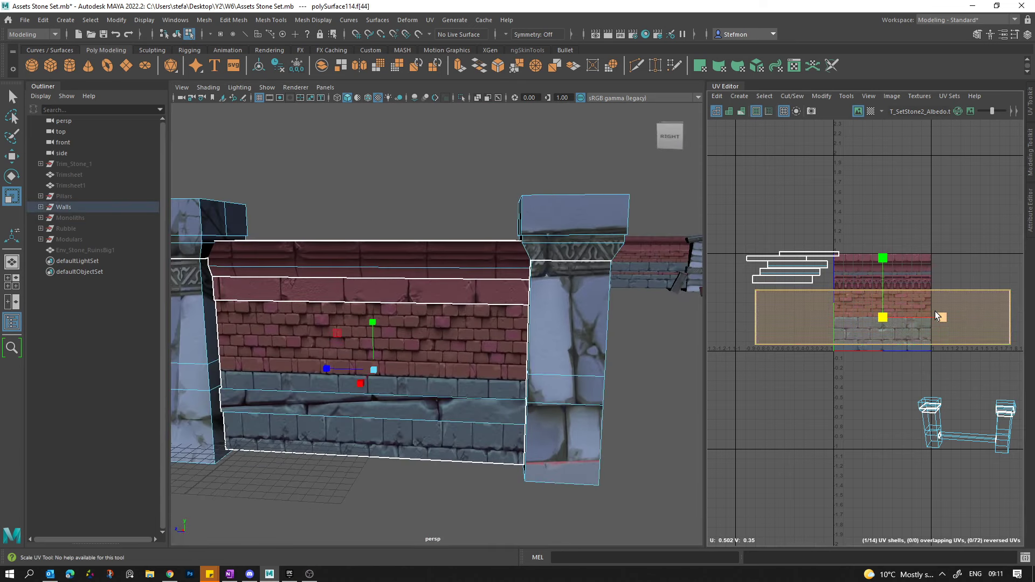
{"action": "key", "text": "ctrl+z"}
{"action": "mouse_move", "coordinate": [911, 314]}
{"action": "left_mouse_down"}
{"action": "mouse_move", "coordinate": [926, 325]}
{"action": "mouse_move", "coordinate": [902, 322]}
{"action": "left_mouse_up"}
{"action": "left_click", "coordinate": [904, 371]}
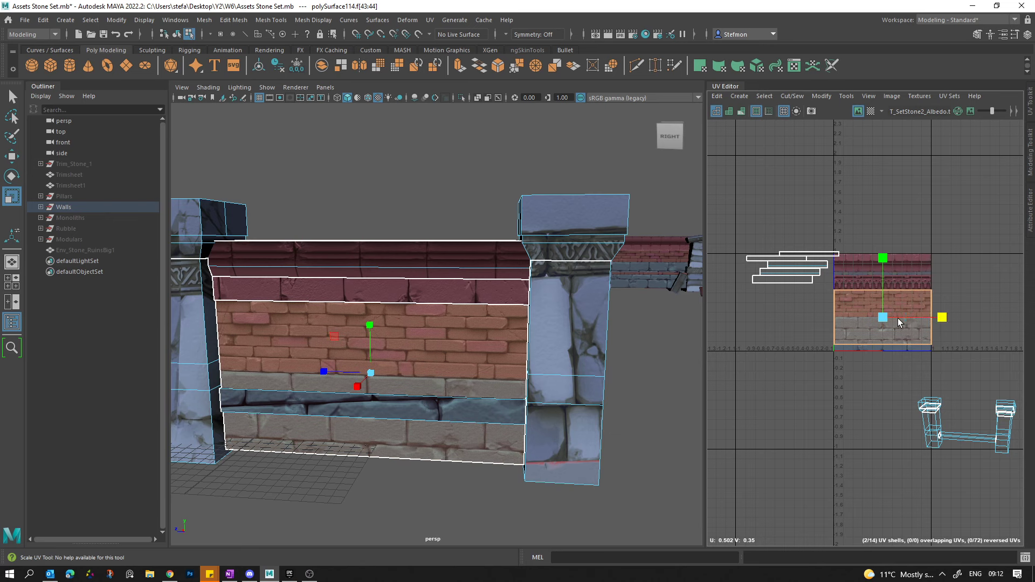
{"action": "key", "text": "F8"}
{"action": "left_click", "coordinate": [655, 327]}
Select the UV shell of the wall's top ledge face and move it into the empty area above the texture.
{"action": "left_click_drag", "start_coordinate": [499, 332], "coordinate": [338, 358], "text": "alt"}
{"action": "right_click_drag", "start_coordinate": [339, 358], "coordinate": [361, 348], "text": "alt"}
{"action": "left_click", "coordinate": [361, 347]}
{"action": "right_click_drag", "start_coordinate": [909, 303], "coordinate": [1009, 405], "text": "alt"}
{"action": "middle_click_drag", "start_coordinate": [806, 277], "coordinate": [829, 318], "text": "alt"}
{"action": "right_click_drag", "start_coordinate": [849, 292], "coordinate": [796, 268]}
{"action": "left_click", "coordinate": [817, 313]}
{"action": "left_click_drag", "start_coordinate": [418, 268], "coordinate": [751, 348], "text": "alt"}
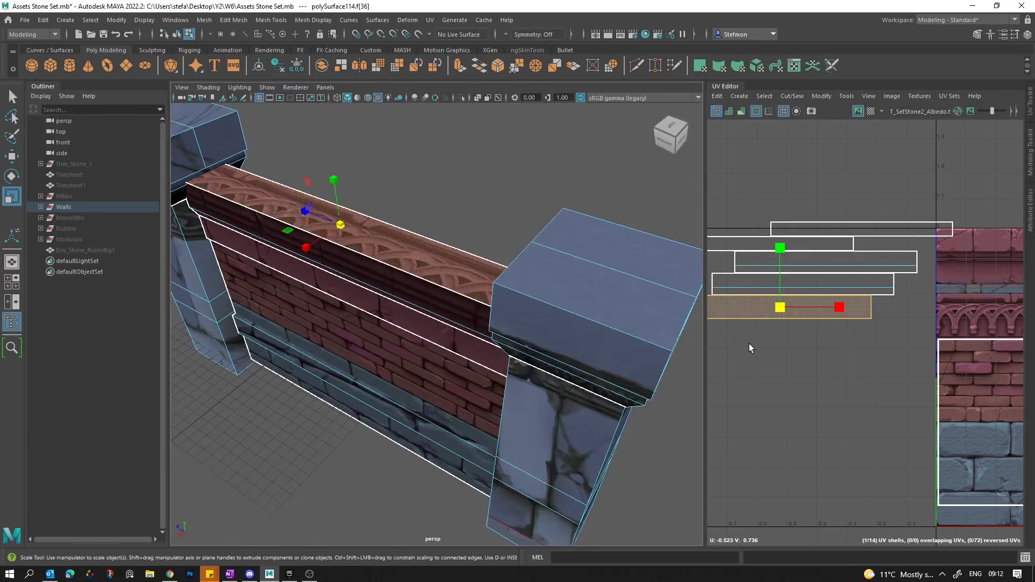
{"action": "middle_click_drag", "start_coordinate": [915, 316], "coordinate": [897, 362], "text": "alt"}
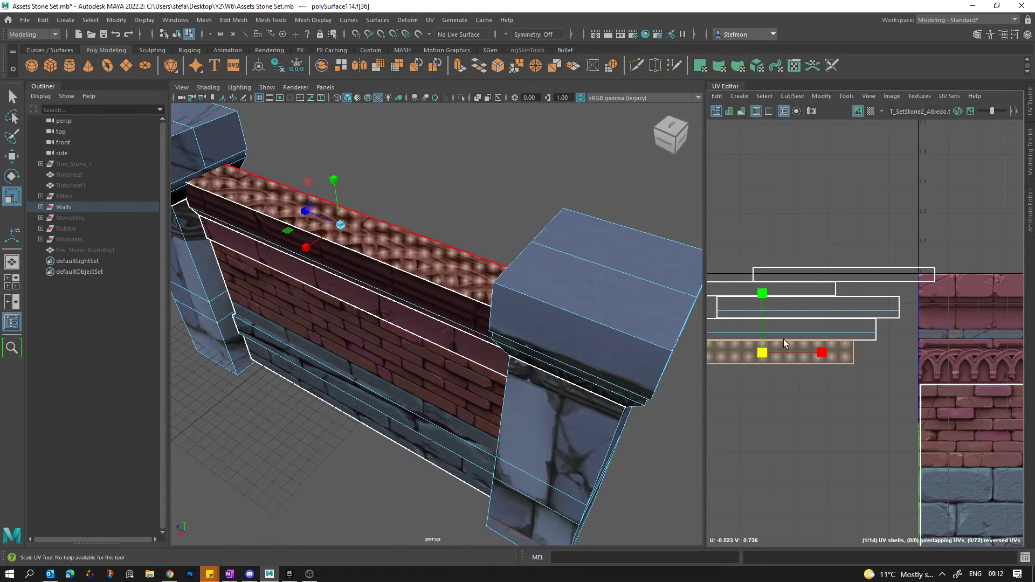
{"action": "key", "text": "w"}
{"action": "left_click_drag", "start_coordinate": [764, 356], "coordinate": [896, 283]}
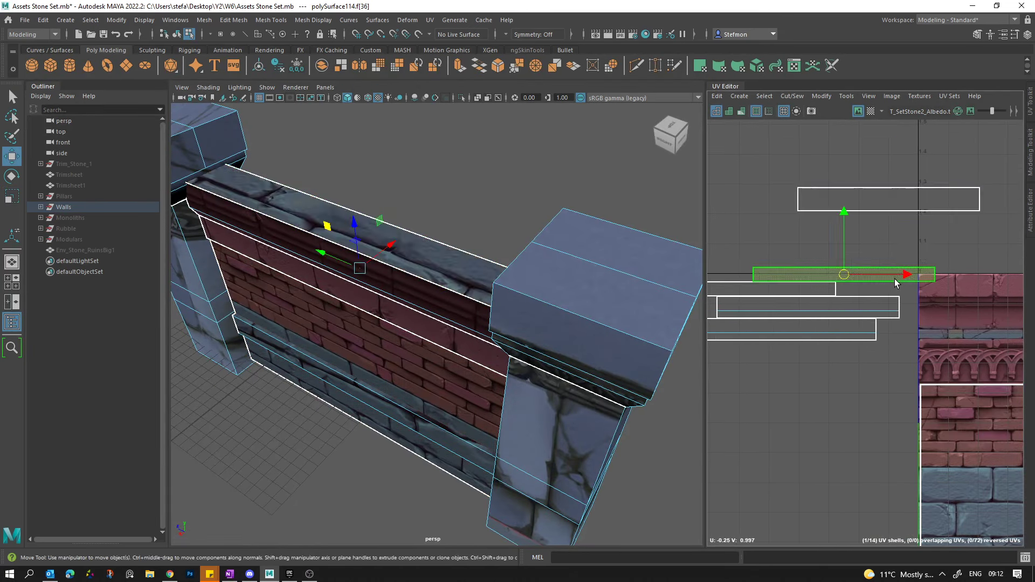
Snap the front and back cornice shells directly beneath the top ledge shell, stacking them on each other.
{"action": "left_click_drag", "start_coordinate": [501, 260], "coordinate": [391, 243], "text": "alt"}
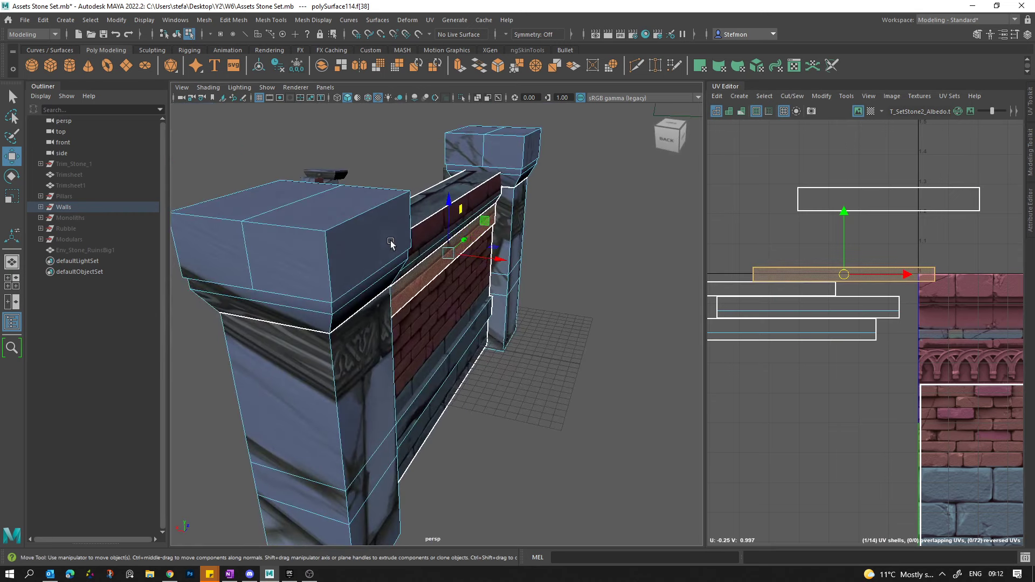
{"action": "left_click", "coordinate": [845, 301]}
{"action": "left_click_drag", "start_coordinate": [520, 267], "coordinate": [619, 286], "text": "alt"}
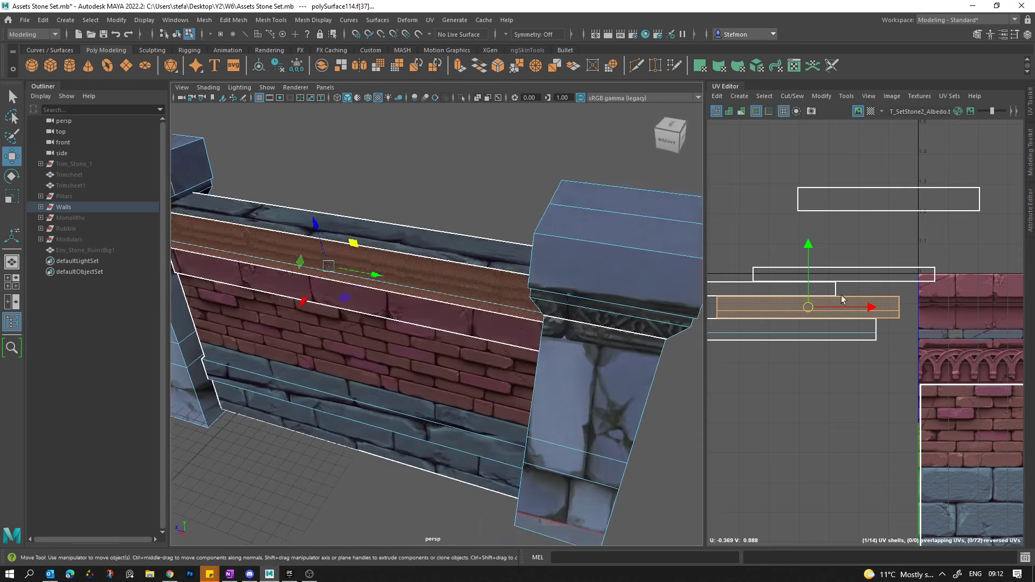
{"action": "key", "text": "x"}
{"action": "left_click_drag", "start_coordinate": [808, 307], "coordinate": [890, 212]}
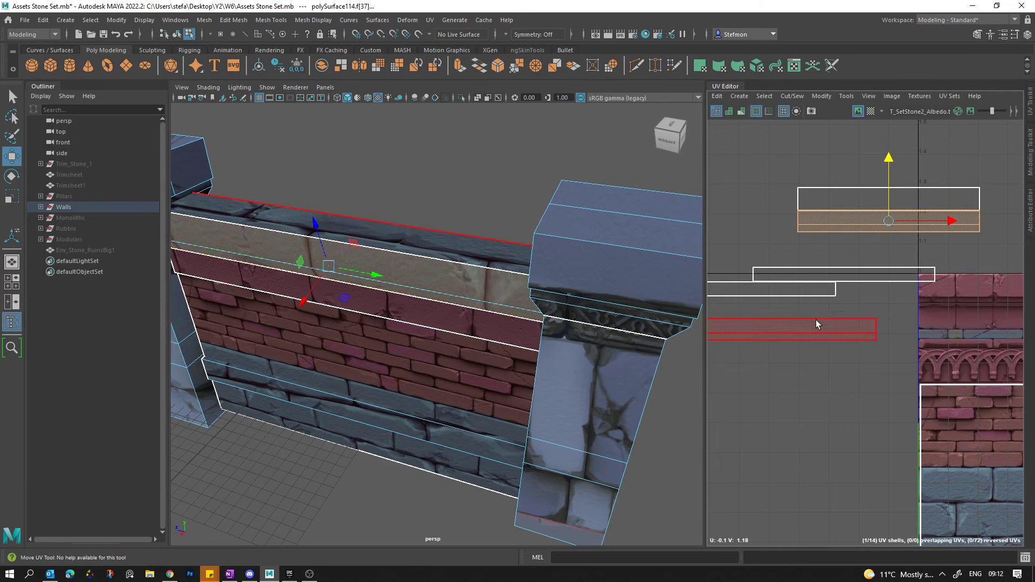
{"action": "left_click", "coordinate": [785, 330]}
{"action": "left_click_drag", "start_coordinate": [787, 322], "coordinate": [897, 230]}
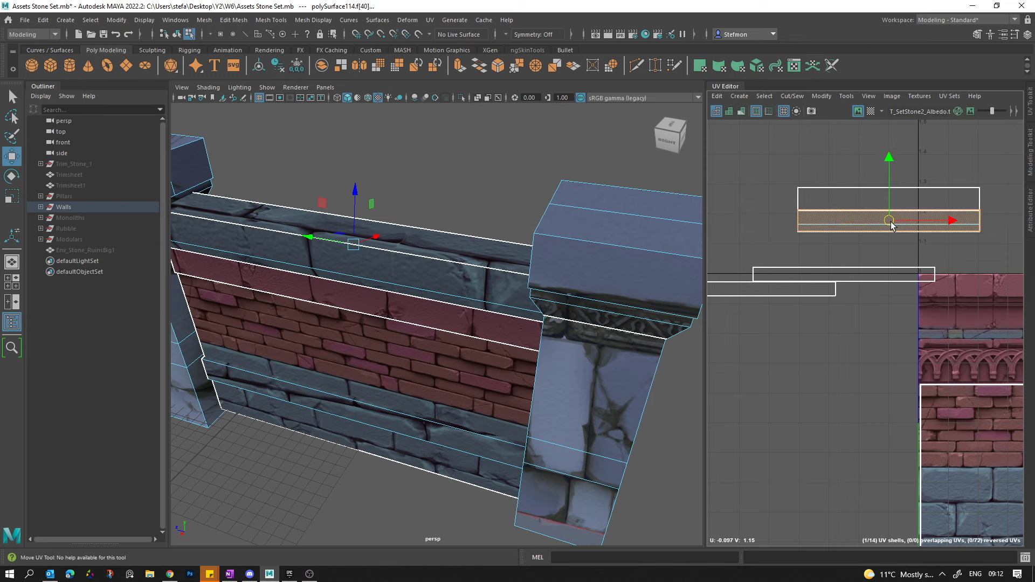
Select the three ledge and cornice shells together and move them onto the red stone trim at the texture's upper edge.
{"action": "left_click_drag", "start_coordinate": [886, 236], "coordinate": [917, 208]}
{"action": "right_click_drag", "start_coordinate": [959, 236], "coordinate": [926, 241], "text": "alt"}
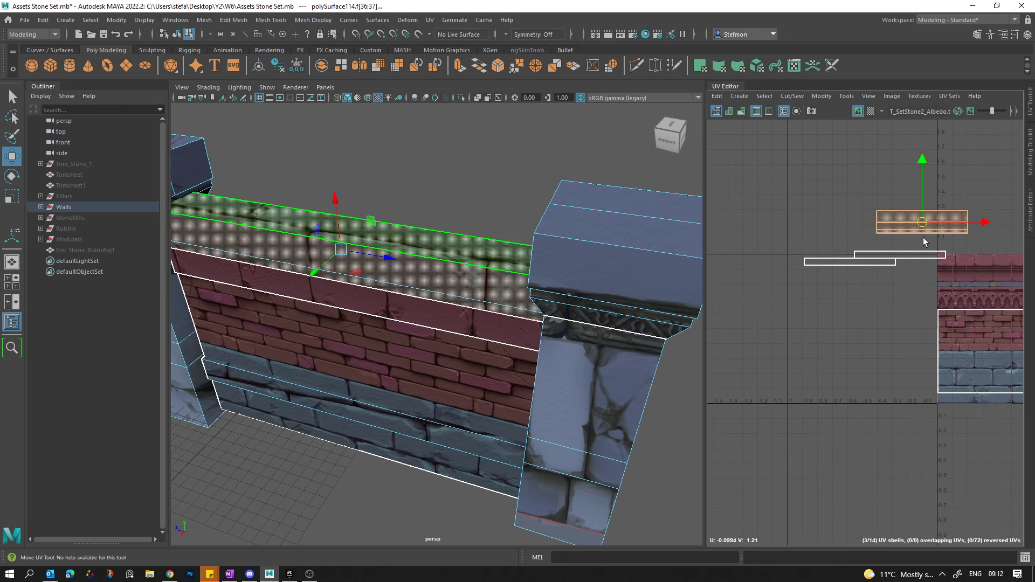
{"action": "middle_click_drag", "start_coordinate": [926, 241], "coordinate": [780, 211], "text": "alt"}
{"action": "key", "text": "x"}
{"action": "left_click_drag", "start_coordinate": [778, 193], "coordinate": [868, 218]}
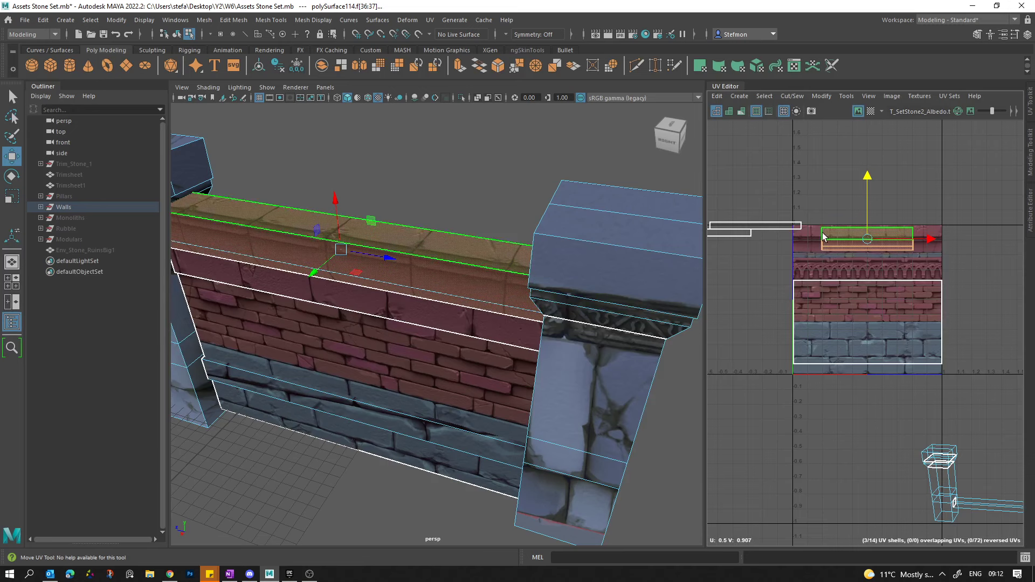
Scale the three ledge and cornice shells up uniformly and nudge them to line up with the upper edge of the red trim.
{"action": "left_click_drag", "start_coordinate": [280, 218], "coordinate": [386, 217], "text": "alt"}
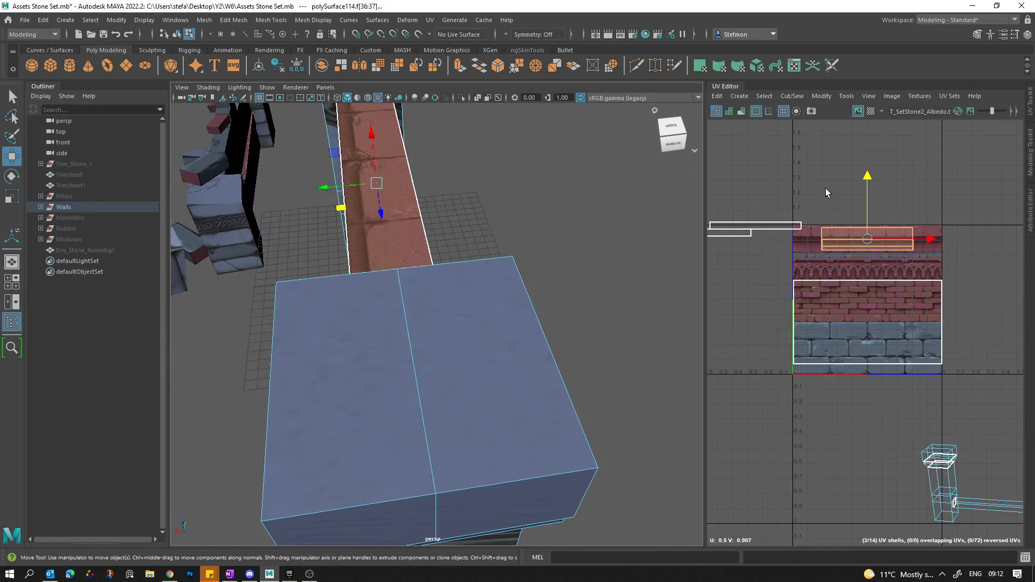
{"action": "left_click_drag", "start_coordinate": [865, 205], "coordinate": [885, 239]}
{"action": "key", "text": "w"}
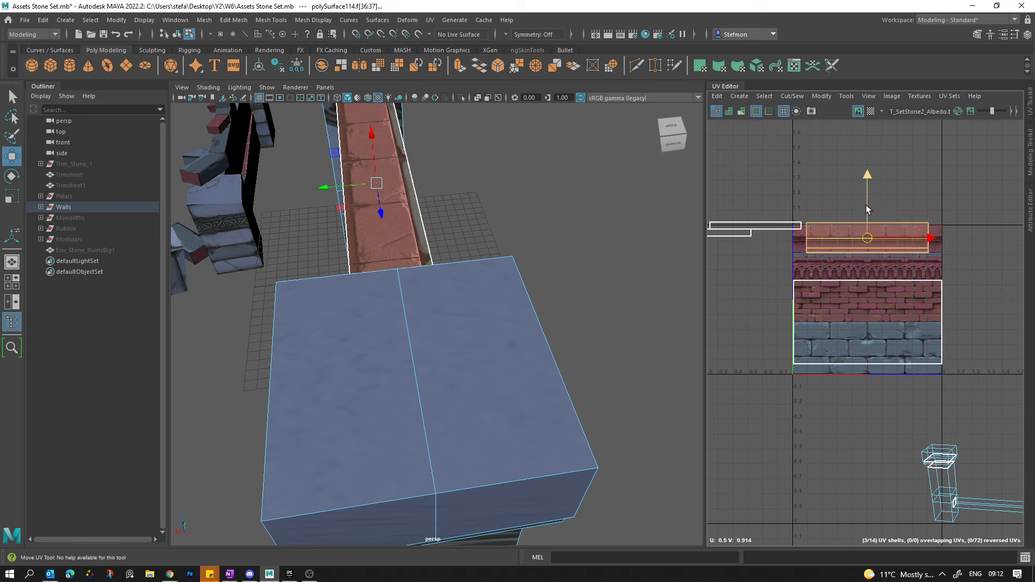
{"action": "left_click_drag", "start_coordinate": [341, 198], "coordinate": [431, 162], "text": "alt"}
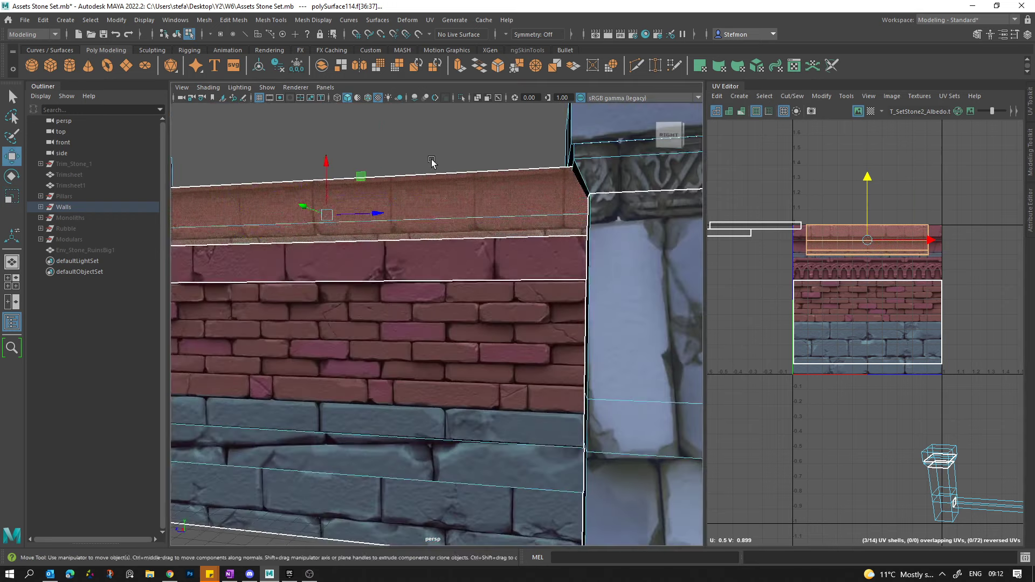
{"action": "key", "text": "F8"}
{"action": "left_click", "coordinate": [431, 161]}
{"action": "mouse_move", "coordinate": [448, 233]}
{"action": "left_mouse_down", "text": "alt"}
{"action": "mouse_move", "coordinate": [453, 217]}
{"action": "mouse_move", "coordinate": [442, 244]}
{"action": "left_mouse_up", "text": "alt"}
Reselect the ledge and cornice shells and try to stretch them vertically over the red stone trim.
{"action": "key", "text": "ctrl+z"}
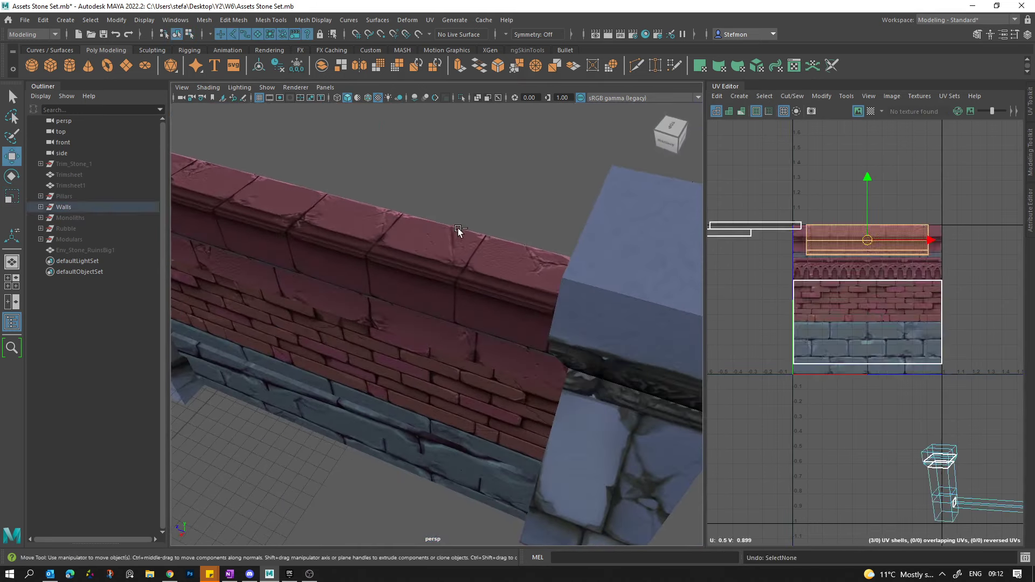
{"action": "scroll", "coordinate": [871, 252], "scroll_direction": "up", "scroll_amount": 5}
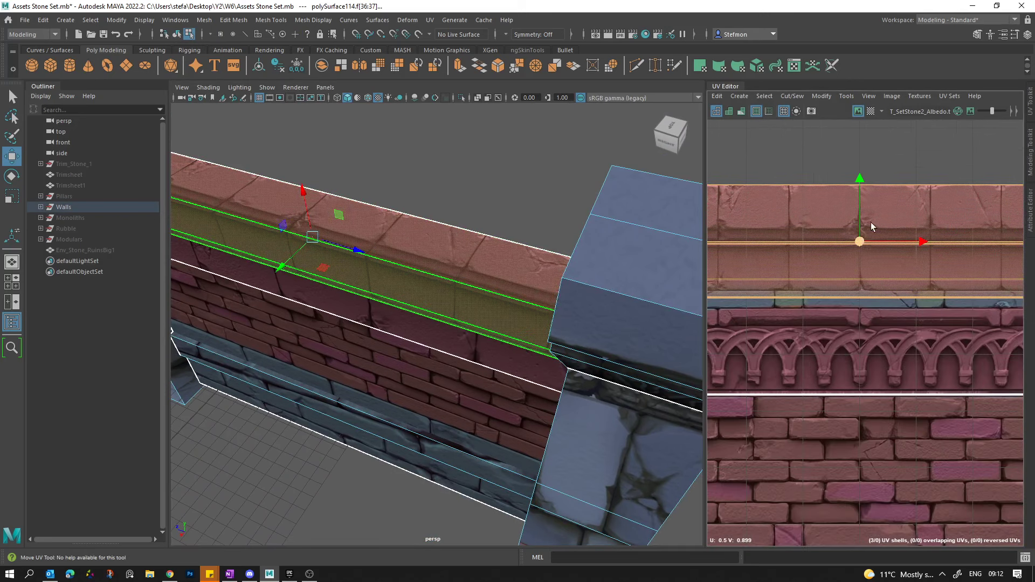
{"action": "key", "text": "r"}
{"action": "left_click_drag", "start_coordinate": [859, 214], "coordinate": [858, 194]}
{"action": "key", "text": "ctrl+z"}
Reselect the wall and shift its cornice shells slightly upward so the carved moulding sits directly below the ledge's edge.
{"action": "key", "text": "F8"}
{"action": "left_click", "coordinate": [431, 181]}
{"action": "scroll", "coordinate": [363, 205], "scroll_direction": "down", "scroll_amount": 6}
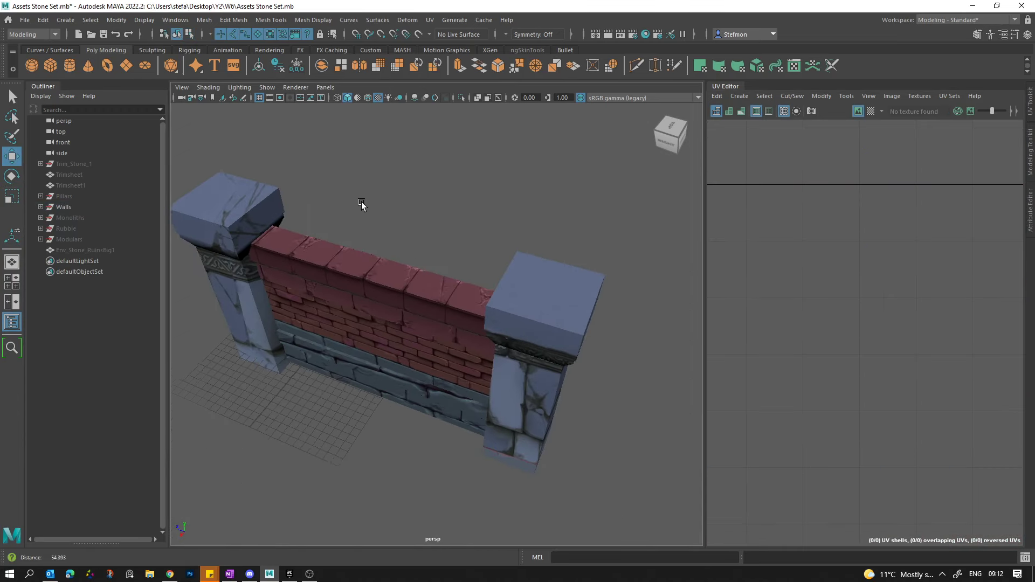
{"action": "left_click_drag", "start_coordinate": [363, 205], "coordinate": [434, 305], "text": "alt"}
{"action": "scroll", "coordinate": [433, 306], "scroll_direction": "up", "scroll_amount": 6}
{"action": "left_click", "coordinate": [447, 248]}
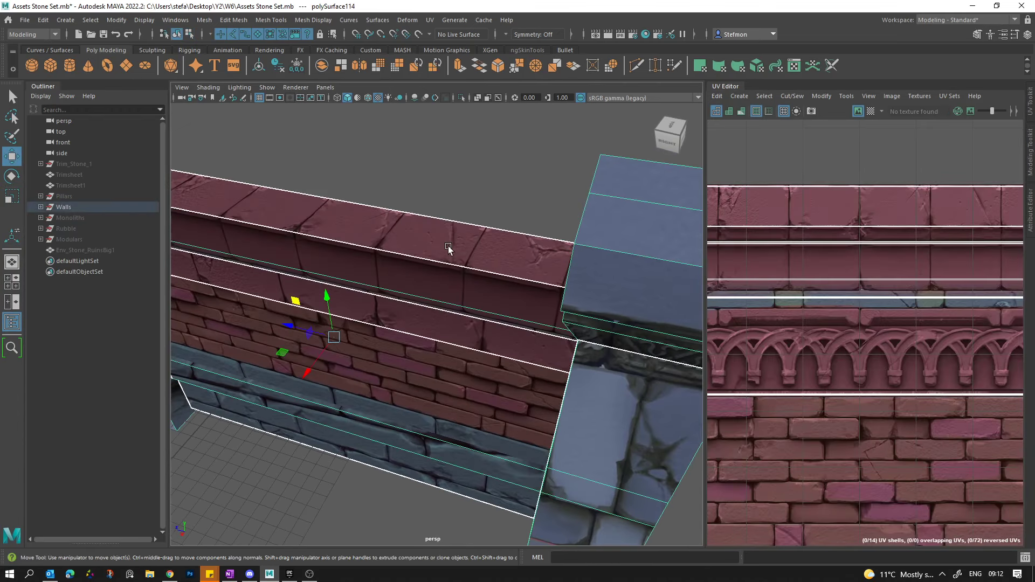
{"action": "right_click_drag", "start_coordinate": [823, 238], "coordinate": [825, 239]}
{"action": "left_click", "coordinate": [835, 253]}
{"action": "left_click_drag", "start_coordinate": [843, 257], "coordinate": [863, 230]}
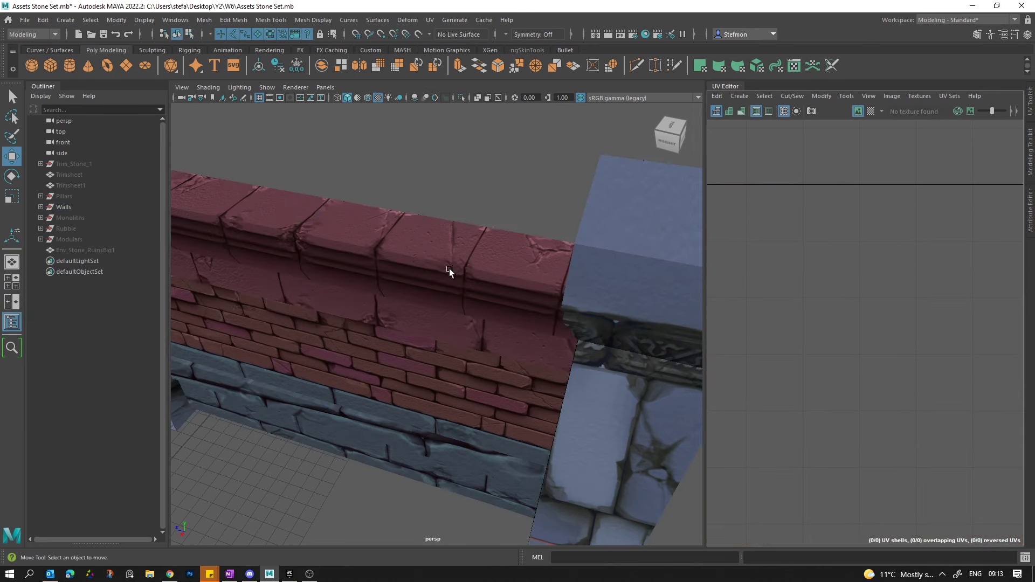
Examine the wall's ledge and cornice from the front and above, checking how the stone moulding runs across the edge.
{"action": "left_click_drag", "start_coordinate": [448, 270], "coordinate": [474, 313], "text": "alt"}
{"action": "scroll", "coordinate": [374, 244], "scroll_direction": "down", "scroll_amount": 4}
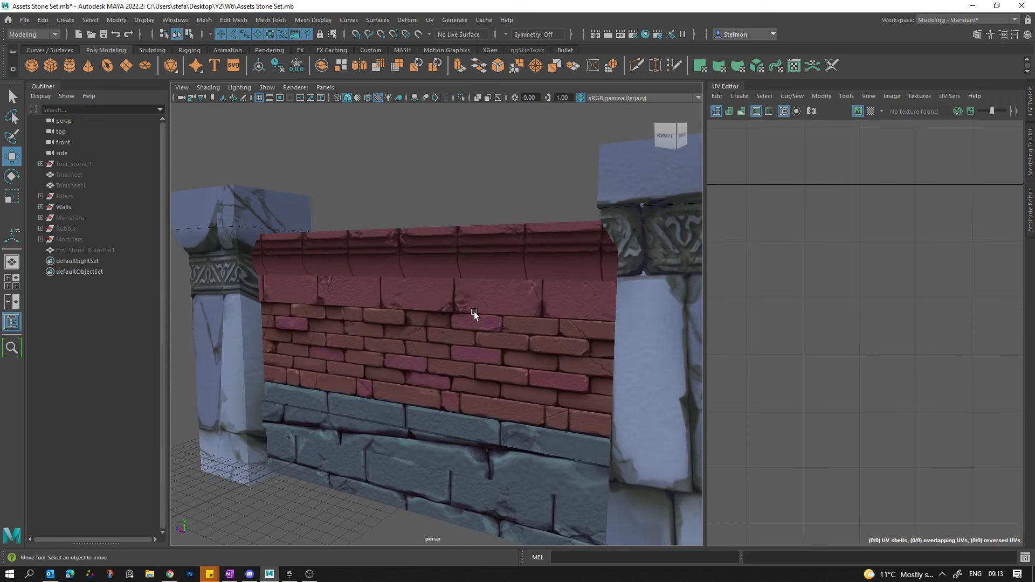
{"action": "left_click", "coordinate": [474, 313]}
{"action": "right_click_drag", "start_coordinate": [869, 252], "coordinate": [827, 237]}
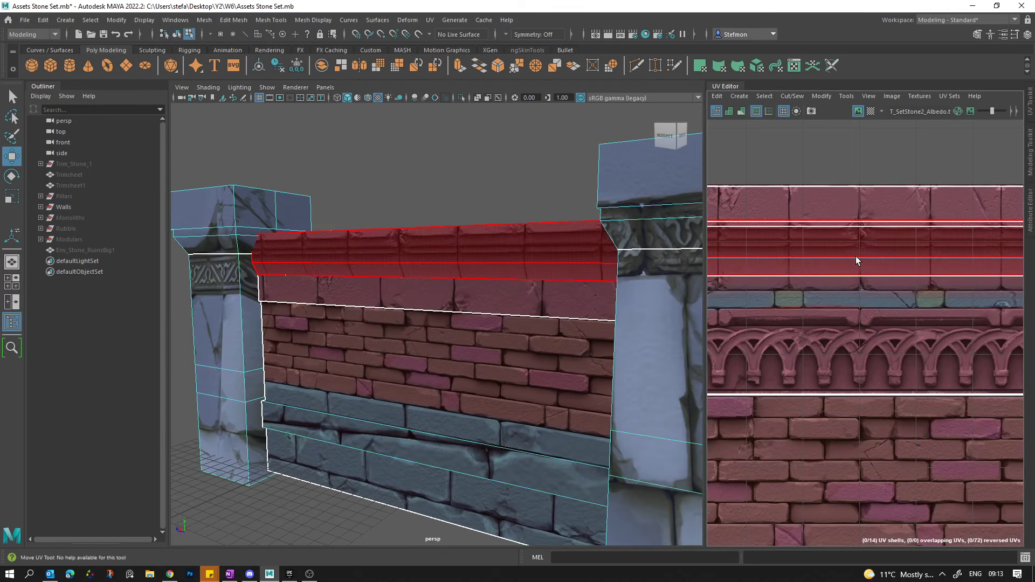
{"action": "left_click_drag", "start_coordinate": [441, 320], "coordinate": [448, 349], "text": "alt"}
{"action": "key", "text": "F8"}
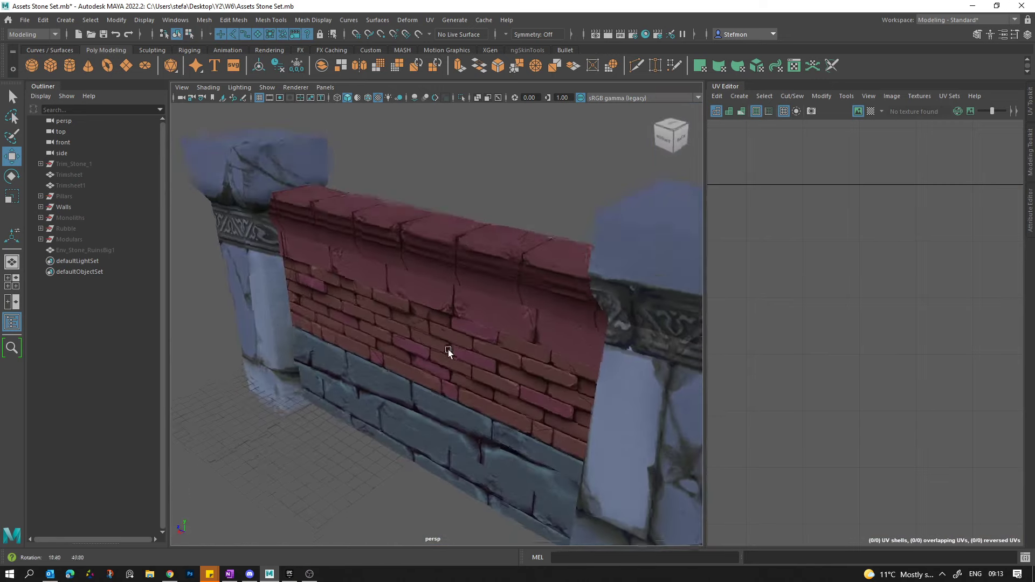
{"action": "right_click_drag", "start_coordinate": [448, 349], "coordinate": [367, 276], "text": "alt"}
{"action": "left_click_drag", "start_coordinate": [367, 276], "coordinate": [369, 265], "text": "alt"}
Move the UV shell of the band under the cornice onto the arch trim, scaling it to the strip's height and past the texture's side border.
{"action": "left_click", "coordinate": [359, 316]}
{"action": "right_click_drag", "start_coordinate": [359, 316], "coordinate": [537, 319], "text": "alt"}
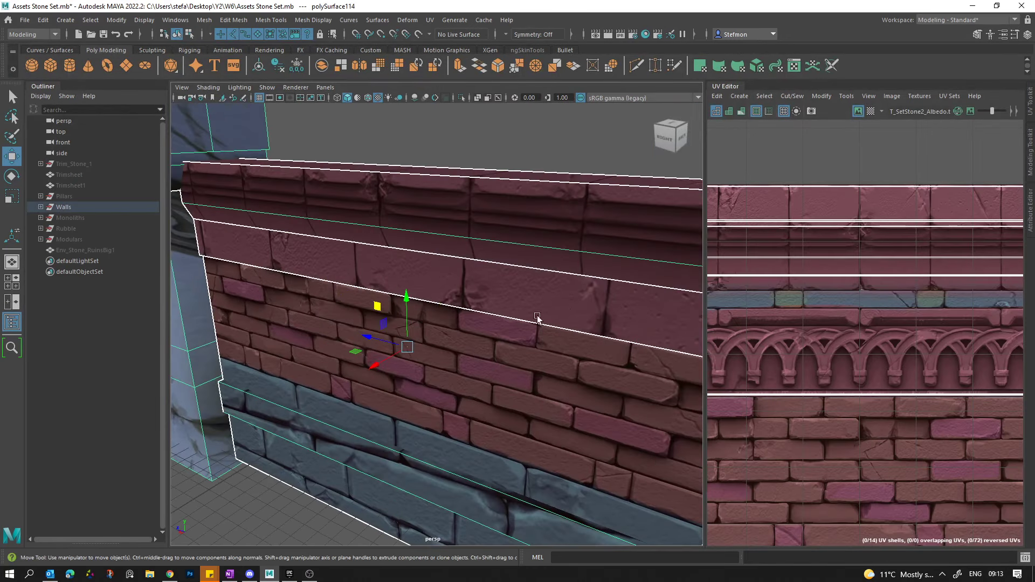
{"action": "key", "text": "F11"}
{"action": "left_click", "coordinate": [565, 312]}
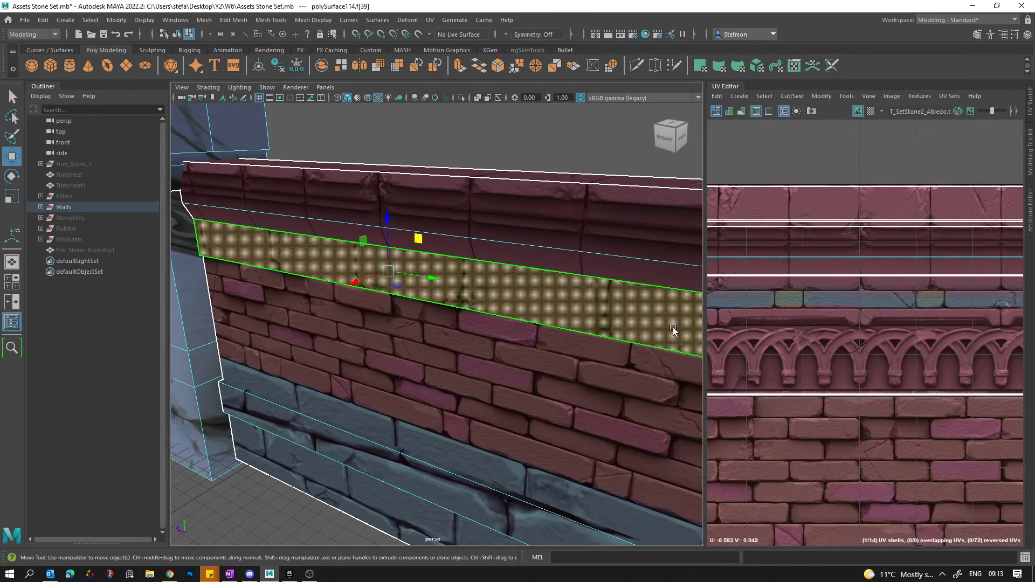
{"action": "right_click_drag", "start_coordinate": [891, 358], "coordinate": [667, 335], "text": "alt"}
{"action": "middle_click_drag", "start_coordinate": [754, 349], "coordinate": [897, 299], "text": "alt"}
{"action": "middle_click_drag", "start_coordinate": [812, 252], "coordinate": [763, 265], "text": "alt"}
{"action": "left_click_drag", "start_coordinate": [769, 264], "coordinate": [996, 318]}
{"action": "middle_click_drag", "start_coordinate": [998, 322], "coordinate": [803, 317], "text": "alt"}
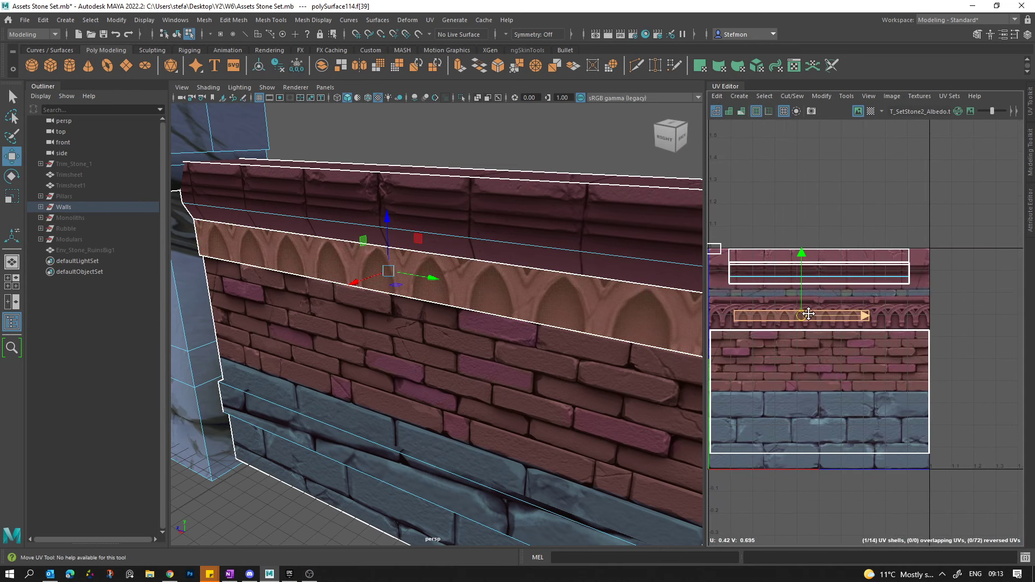
{"action": "left_click_drag", "start_coordinate": [803, 317], "coordinate": [995, 328]}
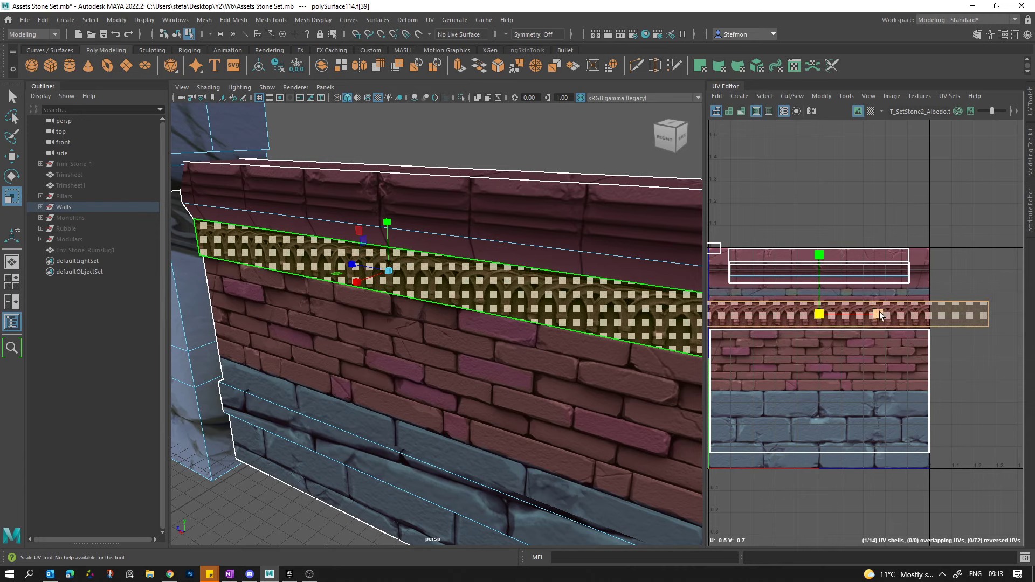